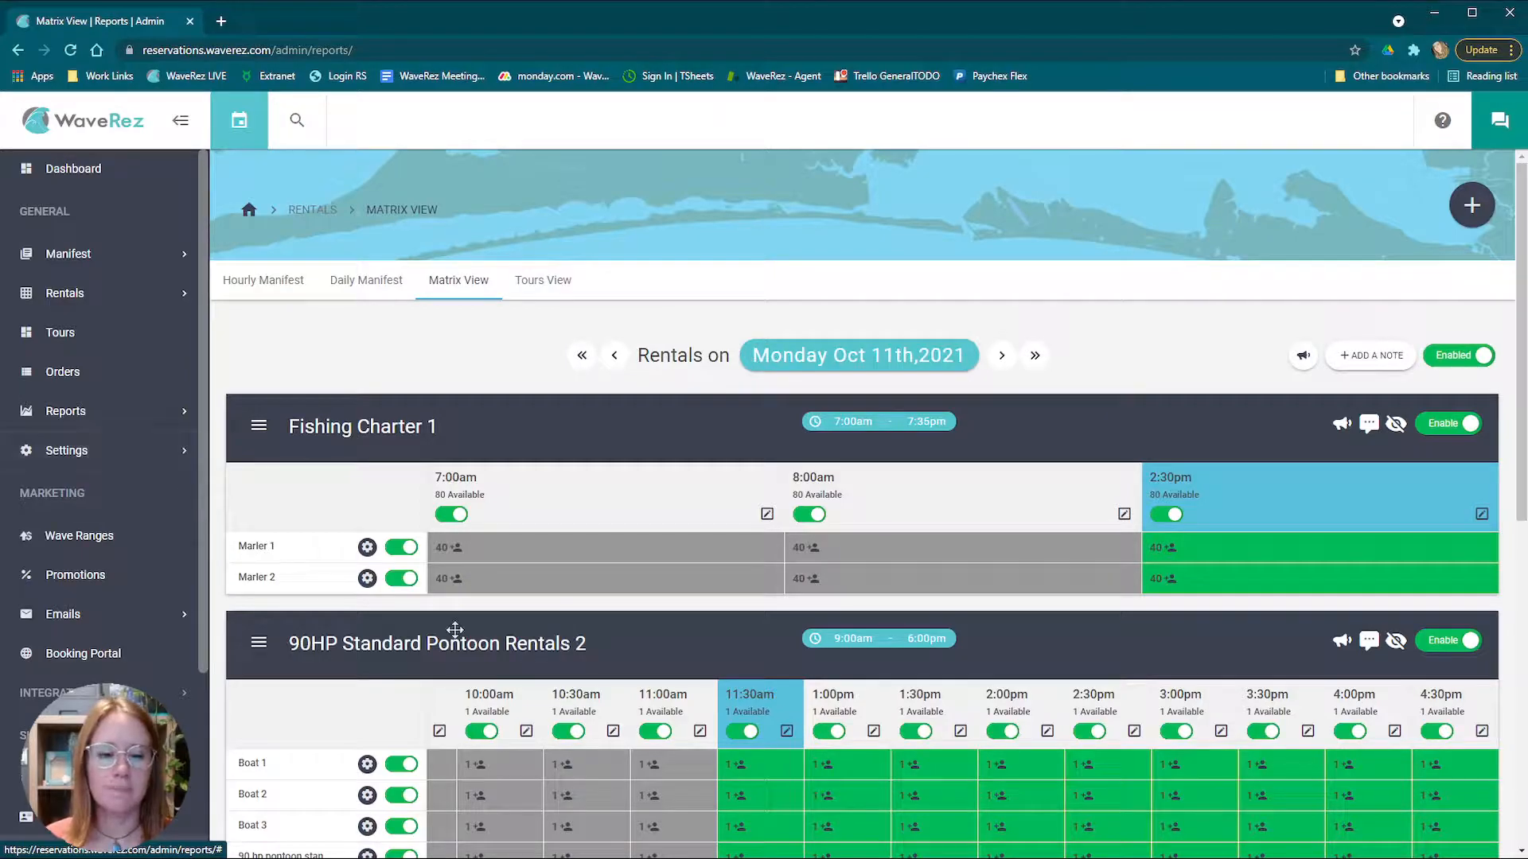
Show the disabled schedules in the rentals matrix and enable the 5:00pm time for 90HP Standard Pontoon Rentals 2
scroll(743, 634, down, 2)
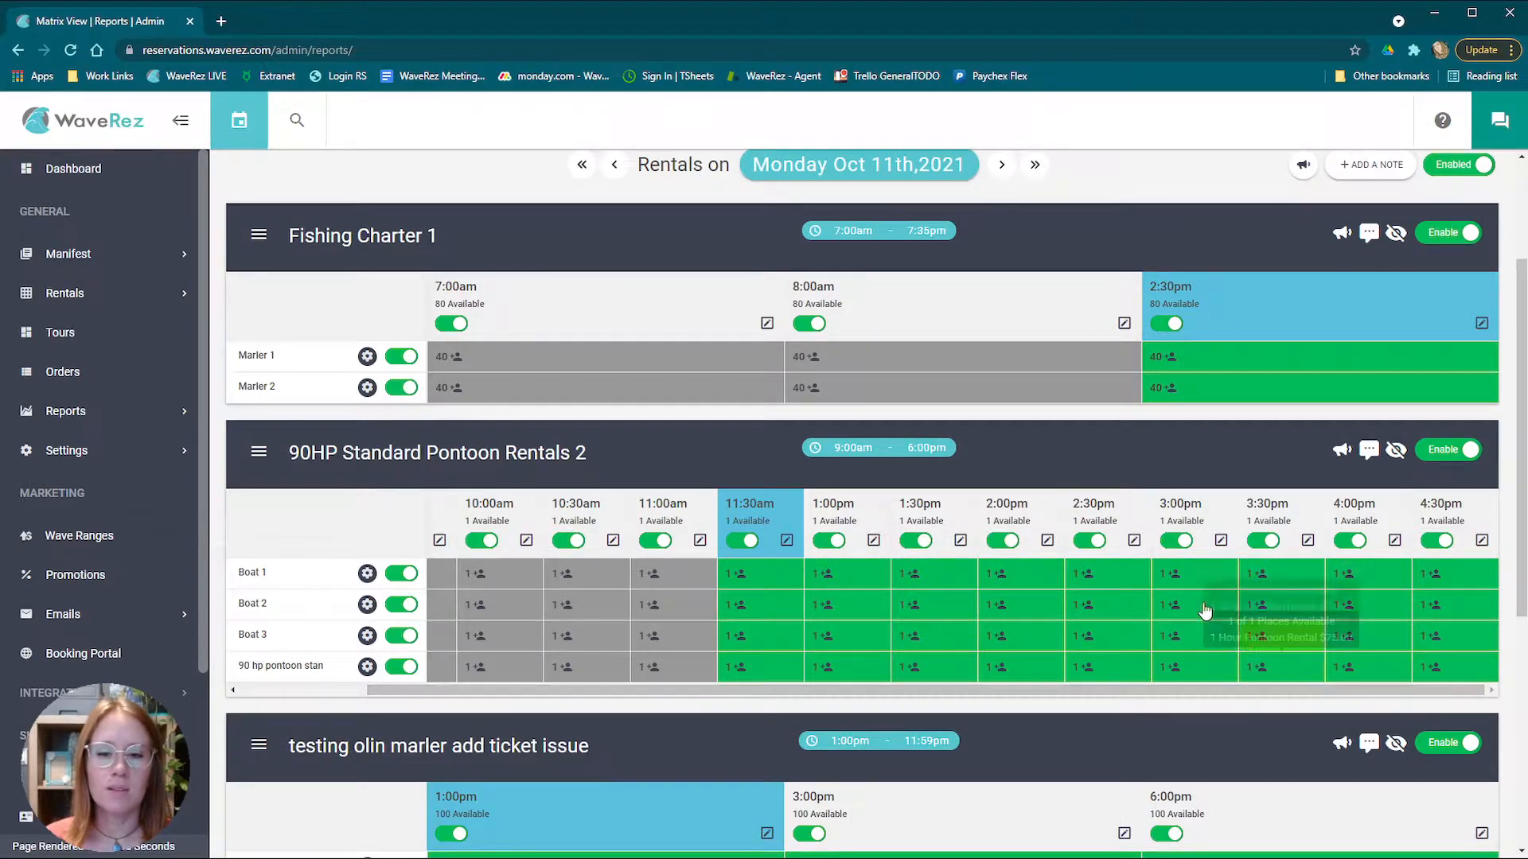
mouse_move(1471, 579)
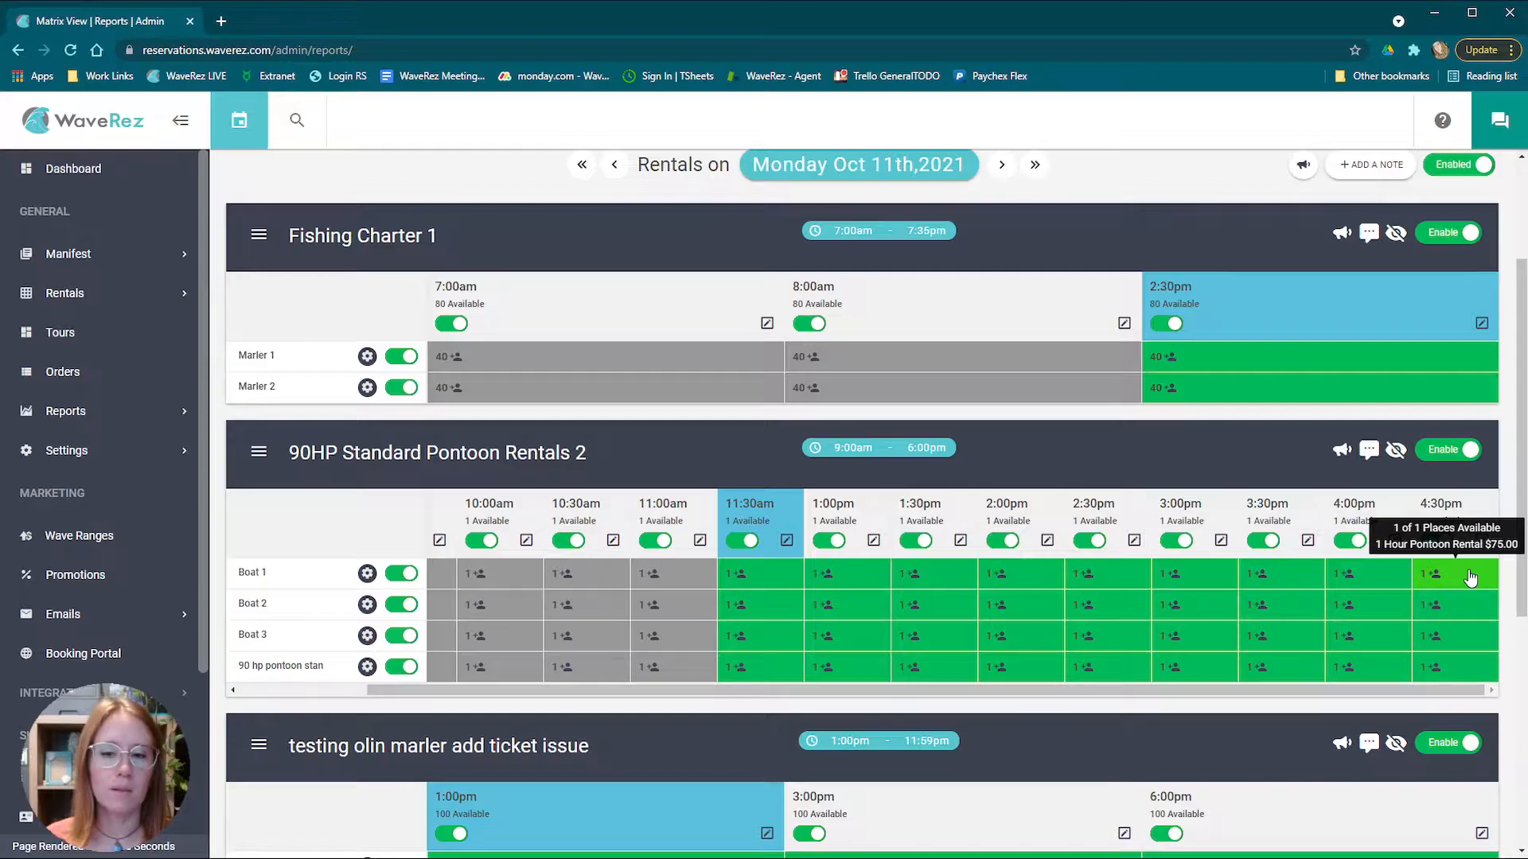
scroll(1068, 556, up, 3)
scroll(1068, 557, down, 3)
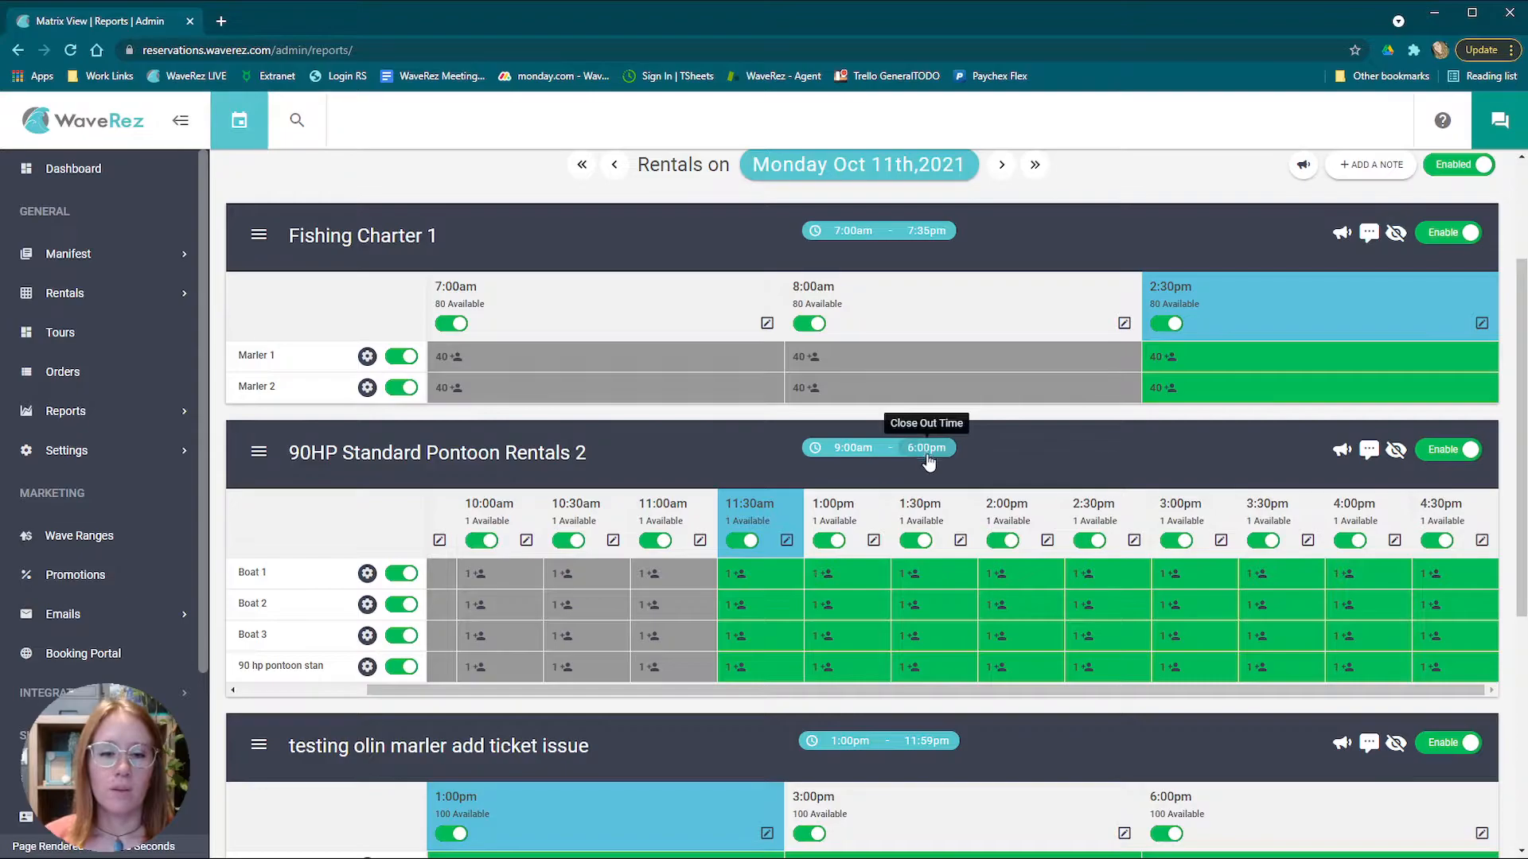
scroll(1026, 495, down, 3)
scroll(1027, 495, up, 3)
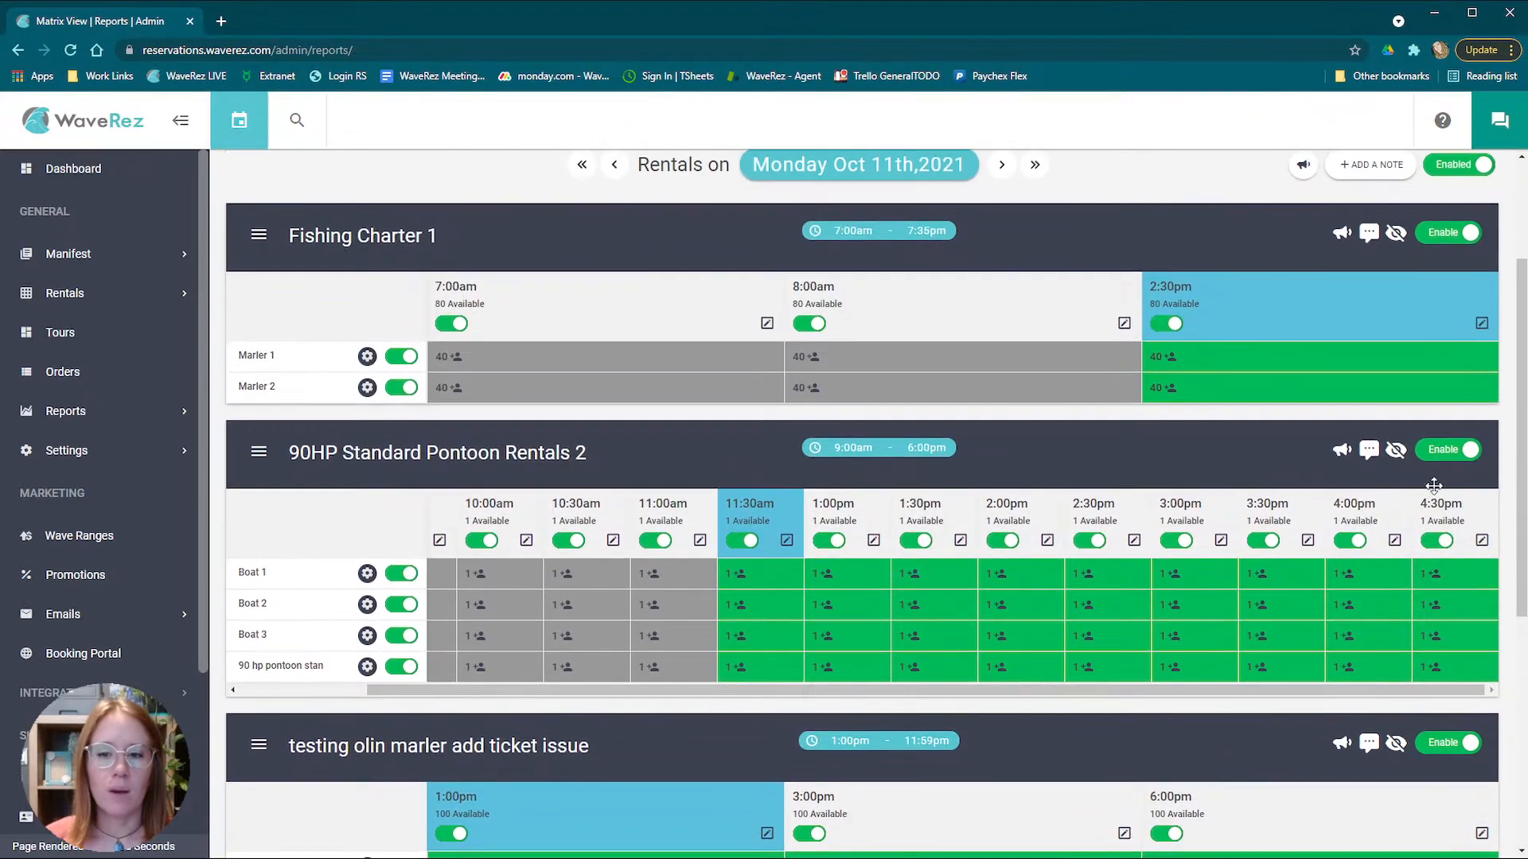
click(1398, 452)
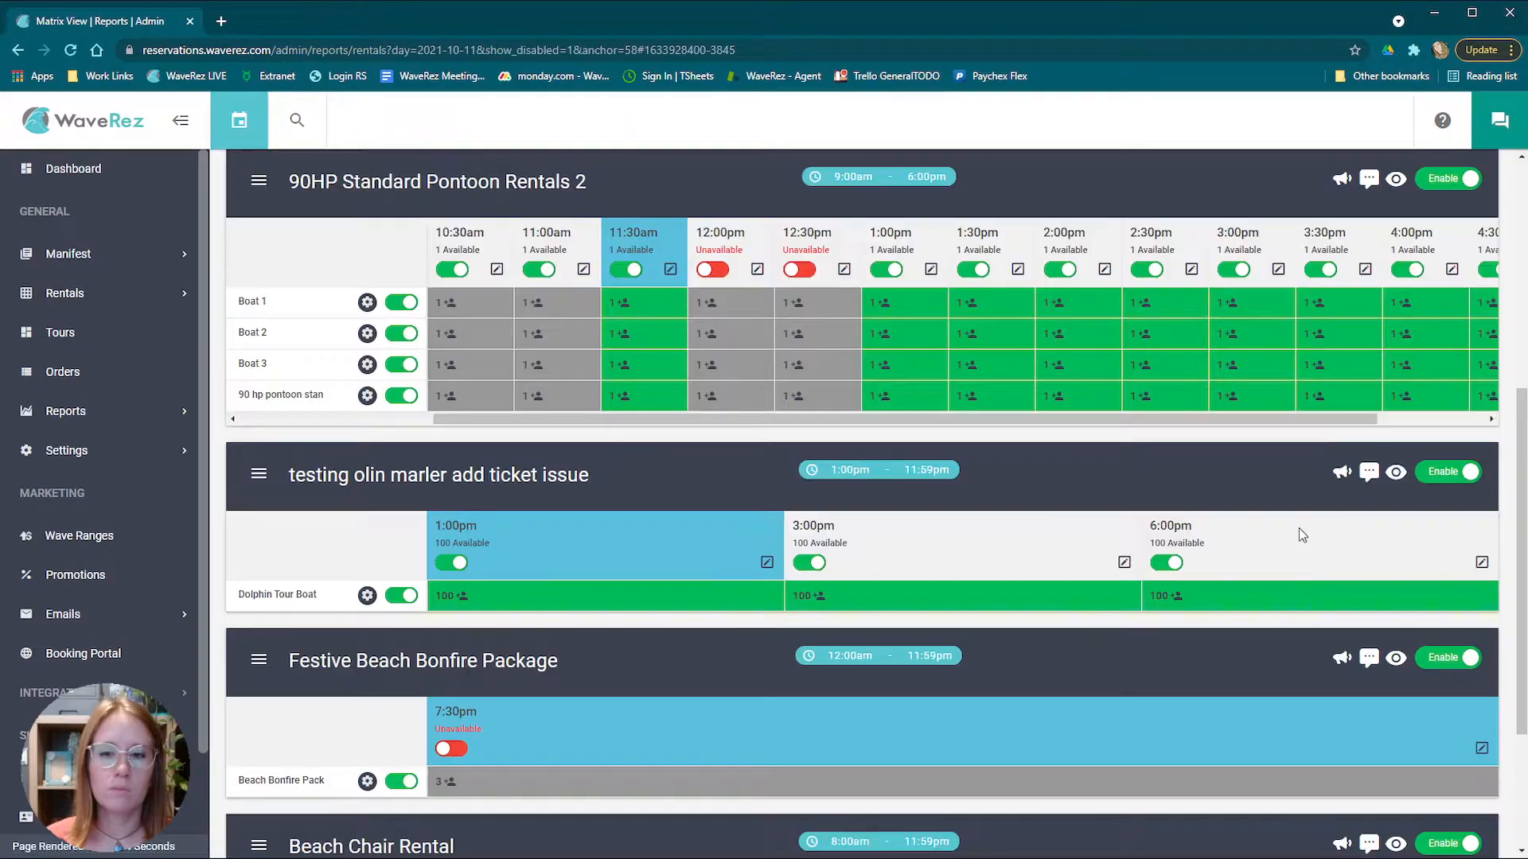
drag(1187, 419, 1446, 420)
click(1433, 270)
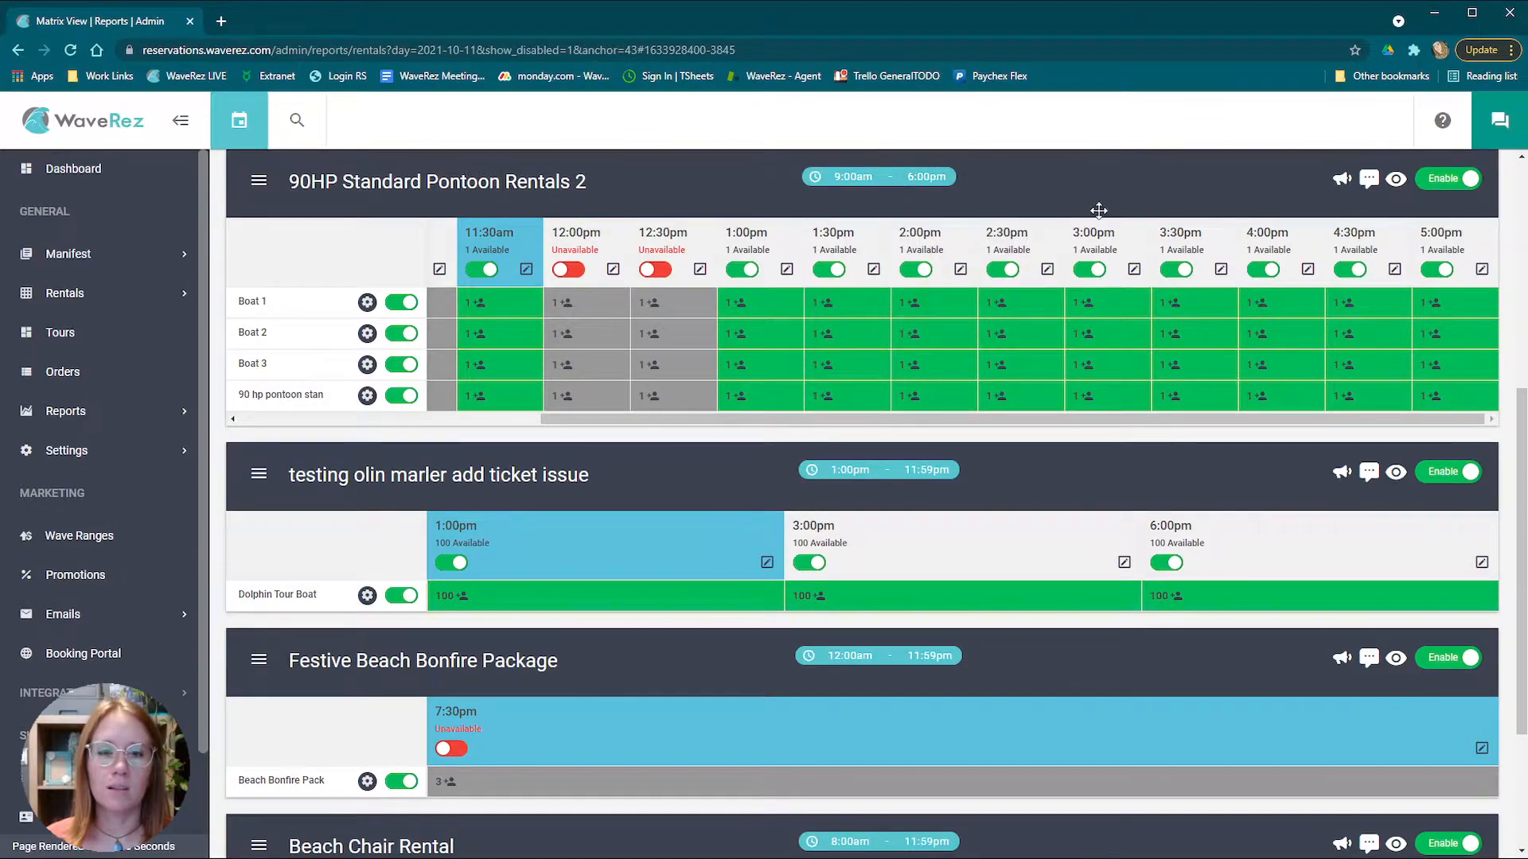
Open the 90HP Standard Pontoon Rentals 2 trip's availability settings to check its default close out time
scroll(1091, 205, up, 4)
scroll(1072, 403, up, 2)
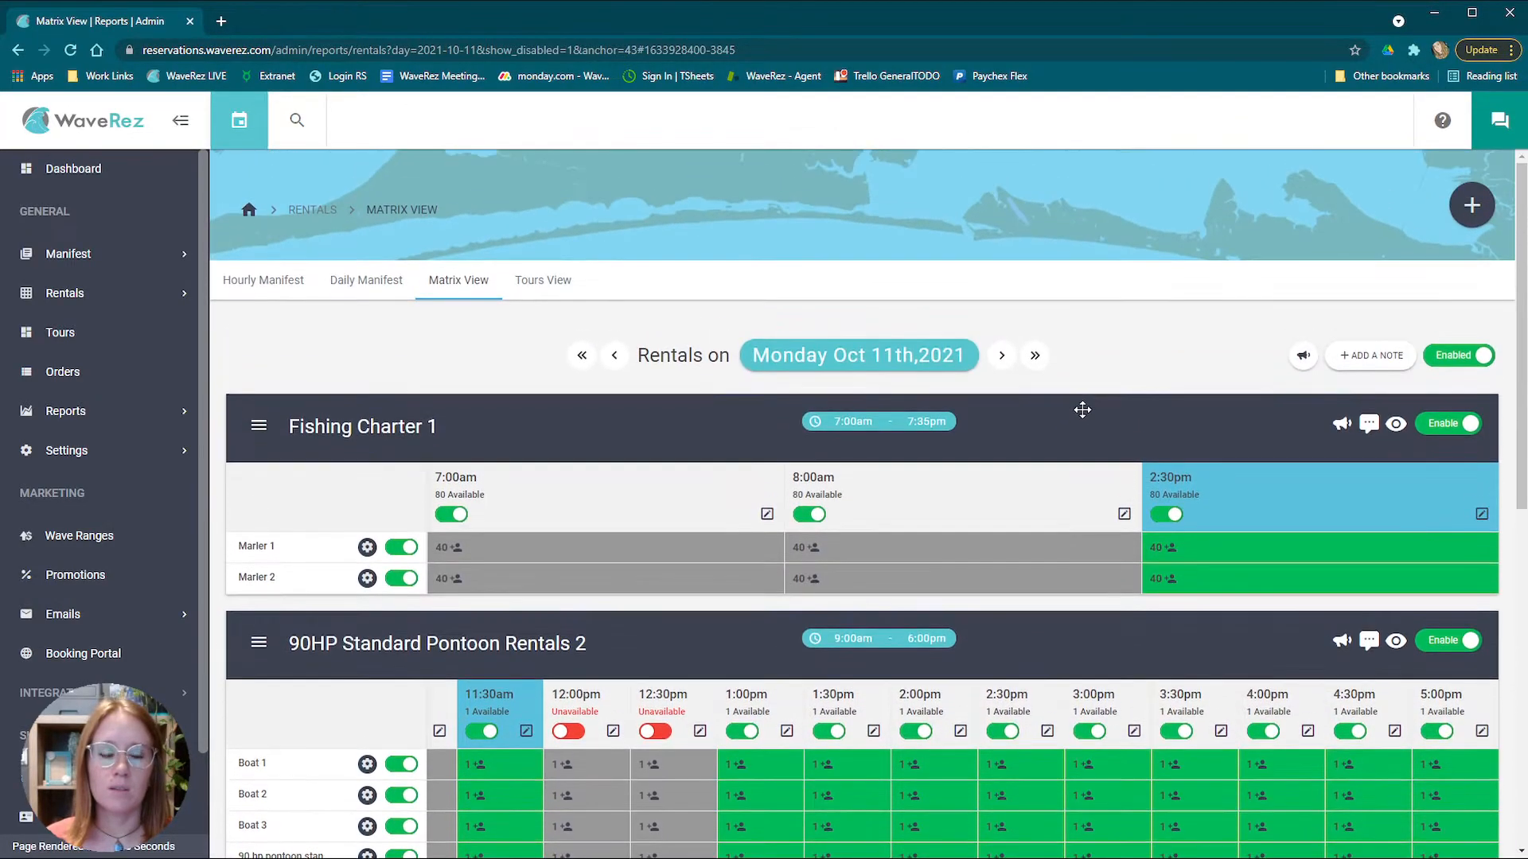
click(164, 453)
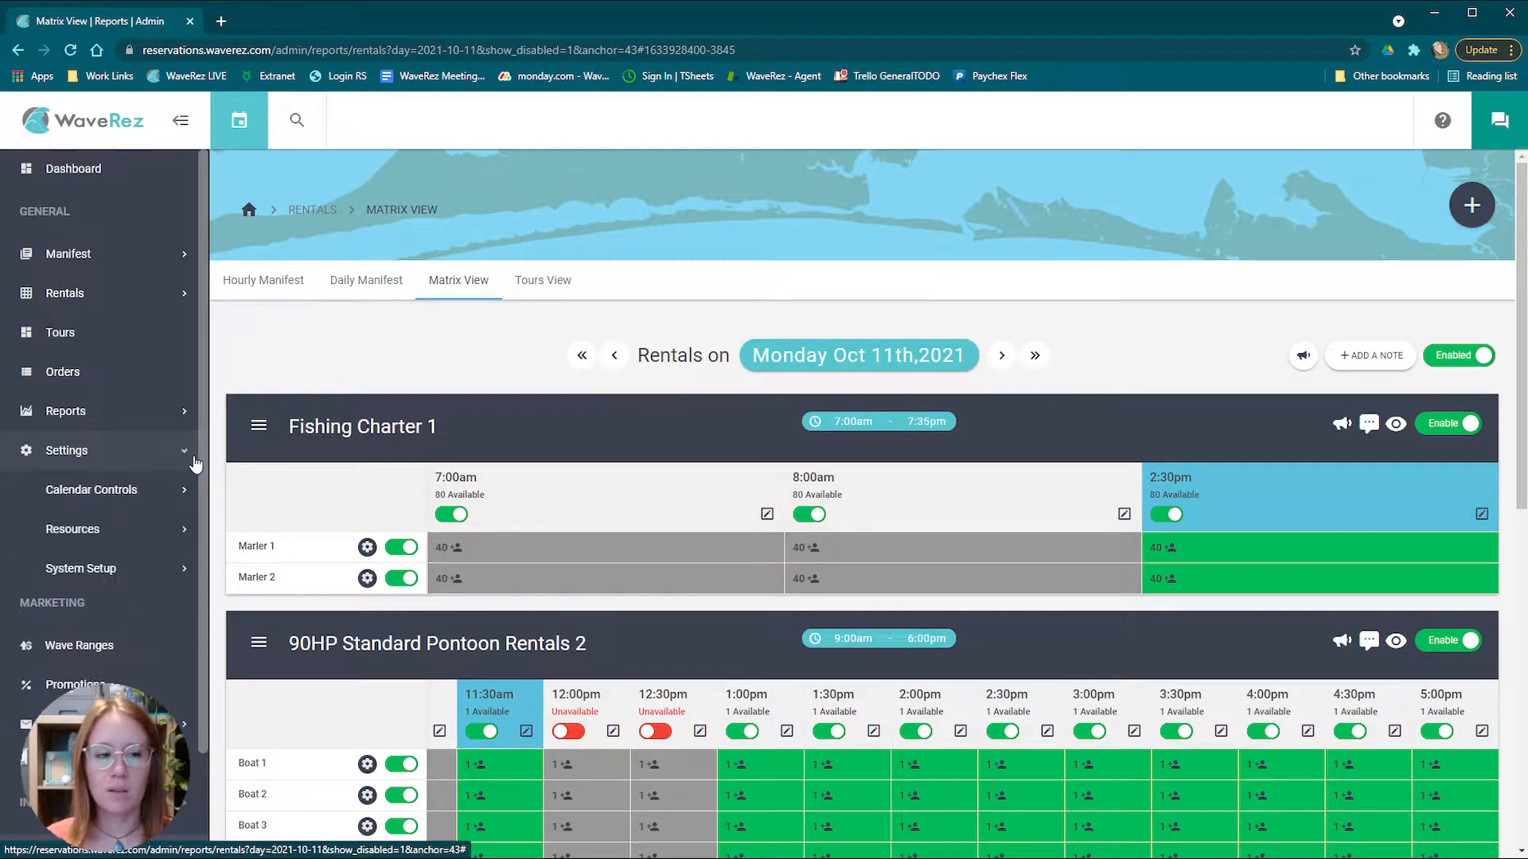
click(102, 530)
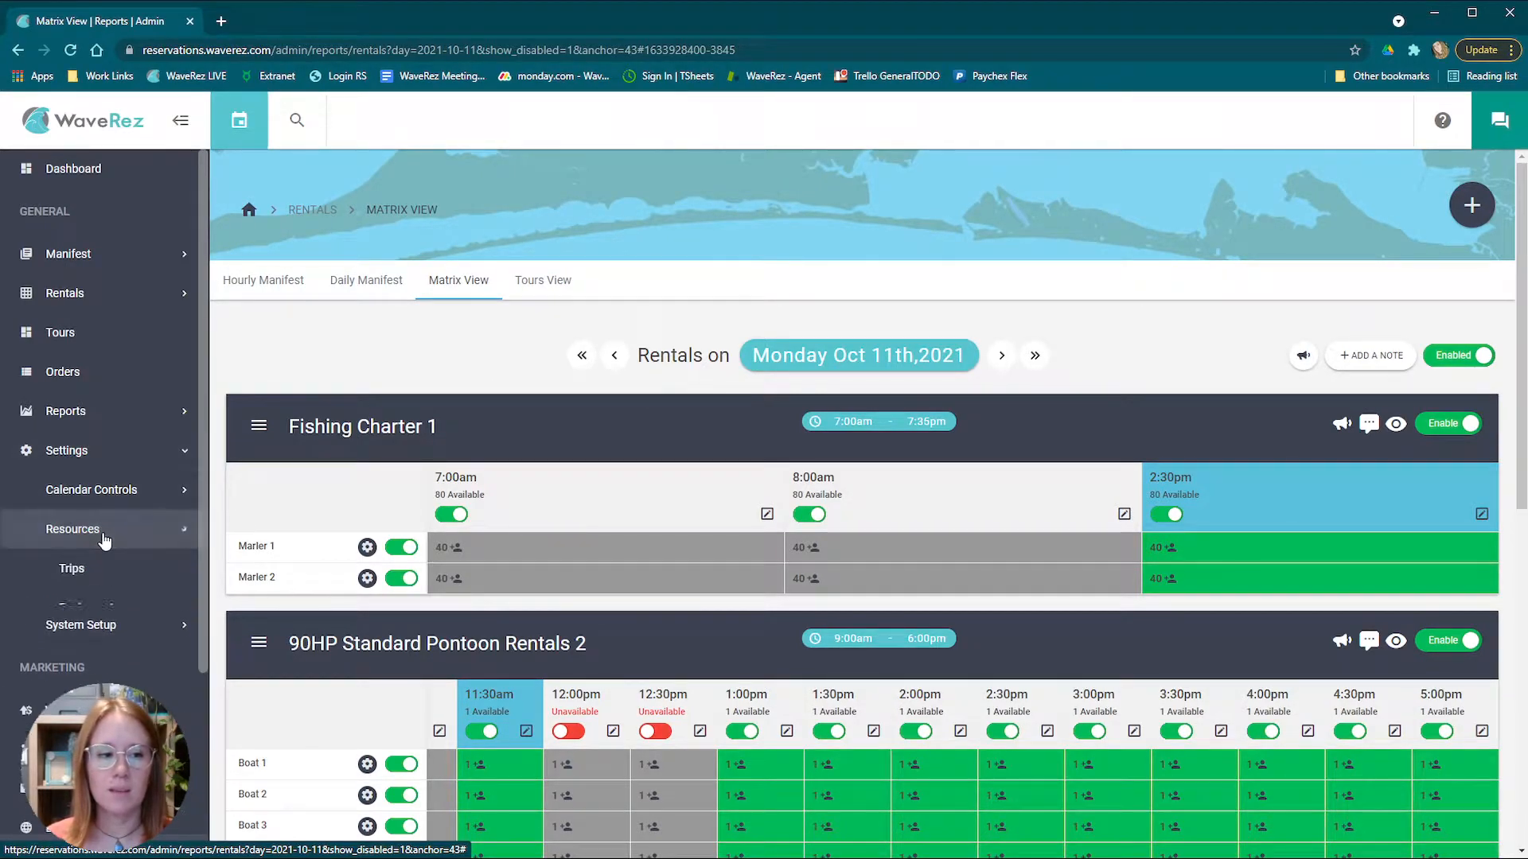
click(102, 572)
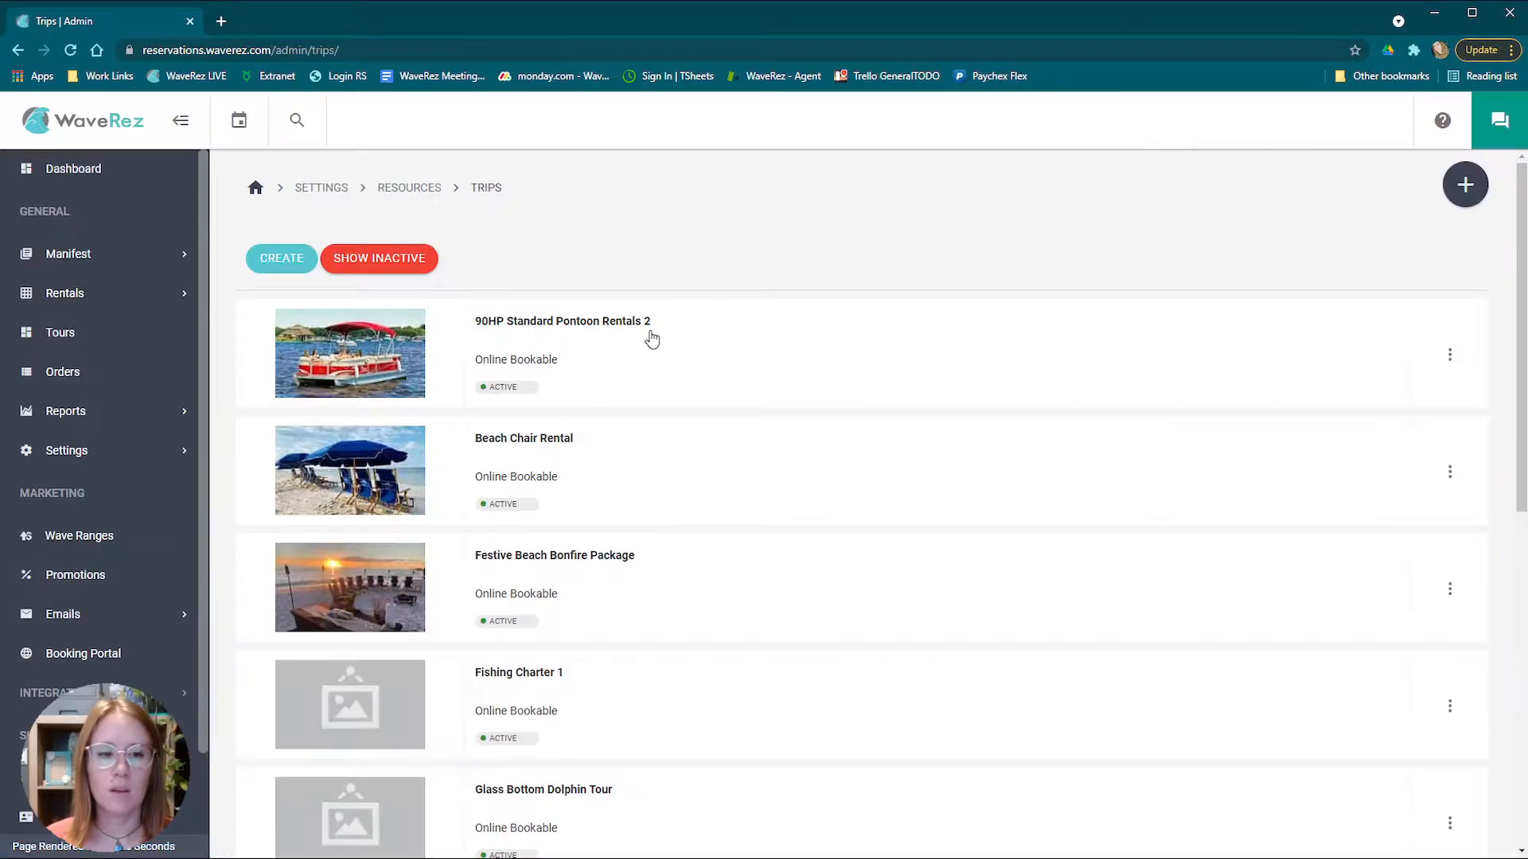
click(648, 333)
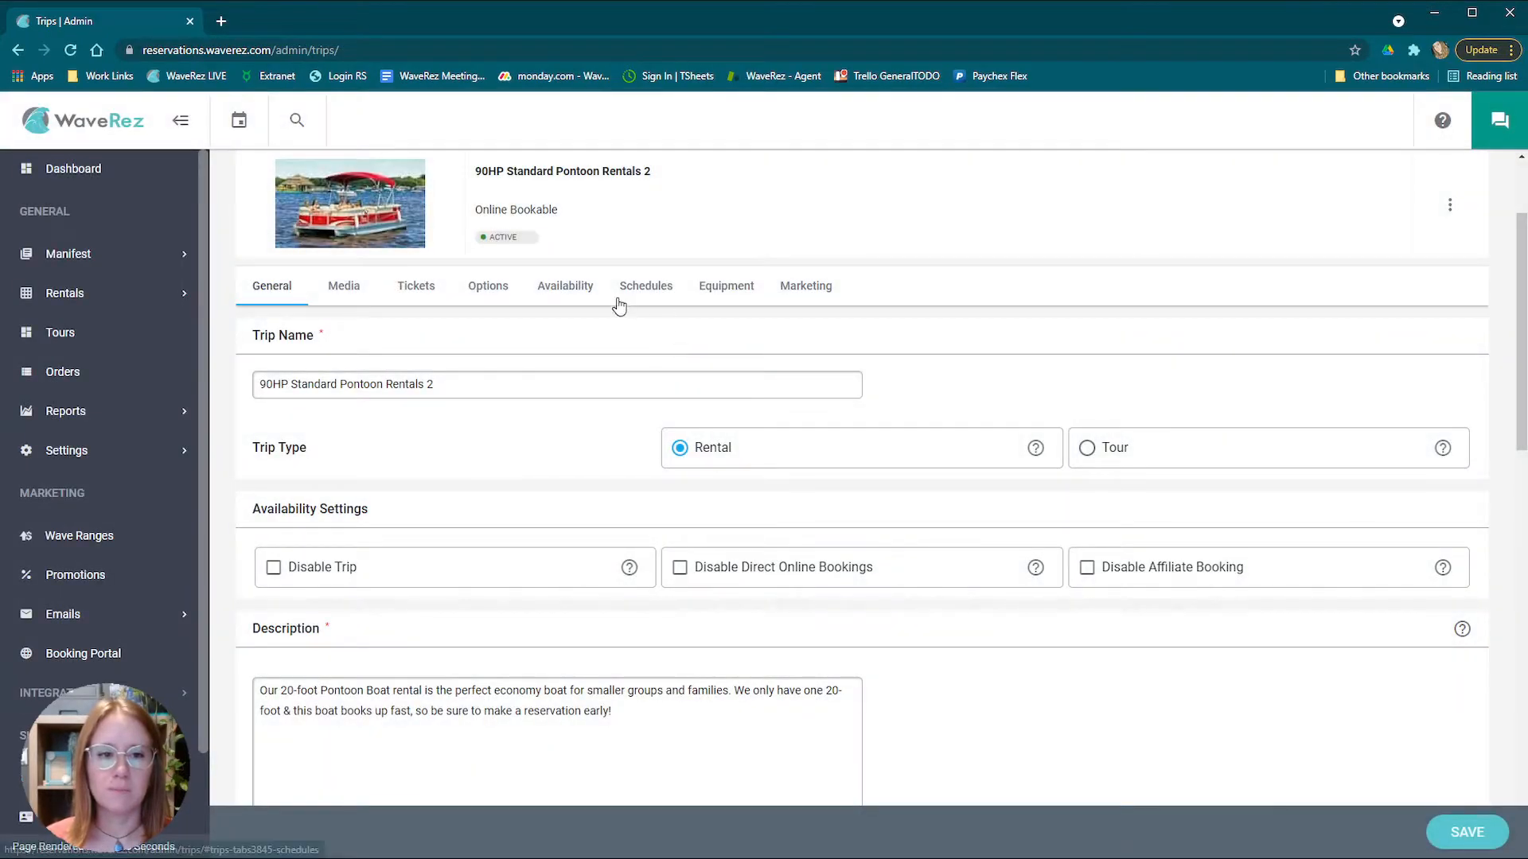
click(560, 288)
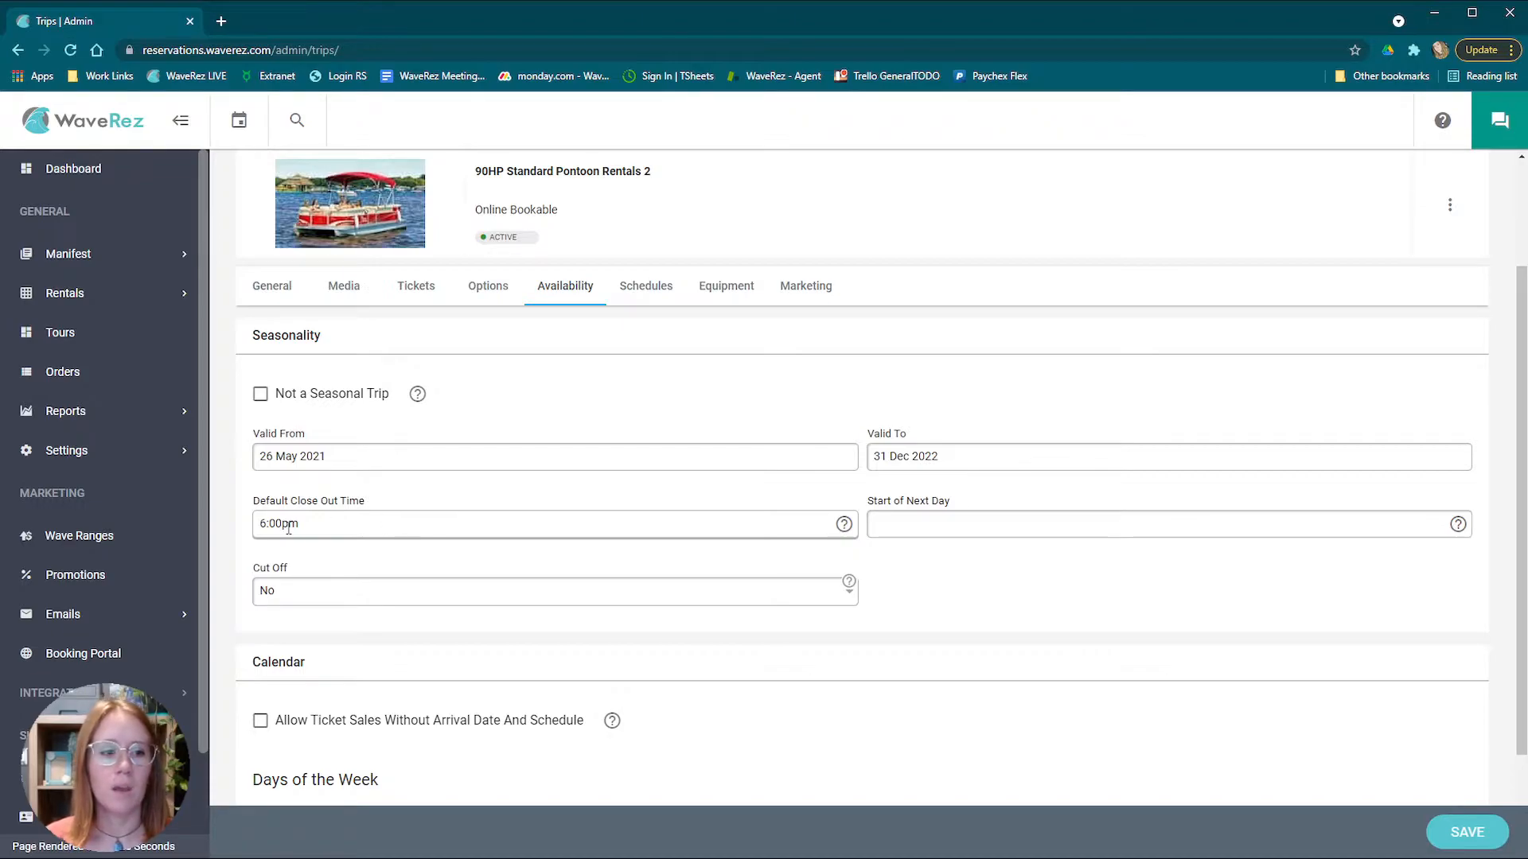
Open the Business Hours calendar control and choose 90HP Standard Pontoon Rentals 2 as the activity
click(113, 450)
click(109, 491)
scroll(135, 573, down, 2)
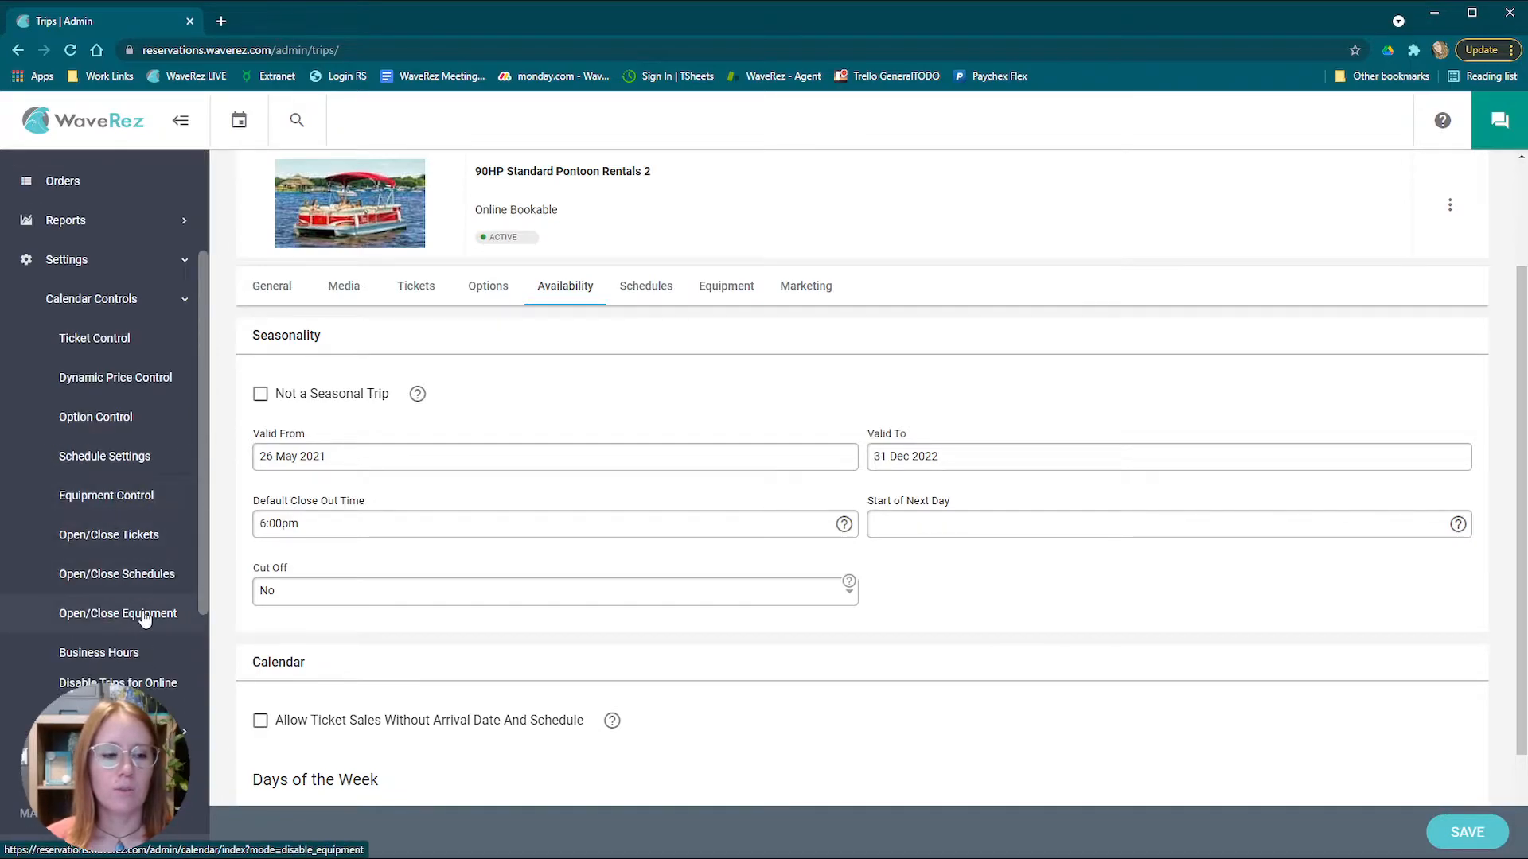
click(120, 654)
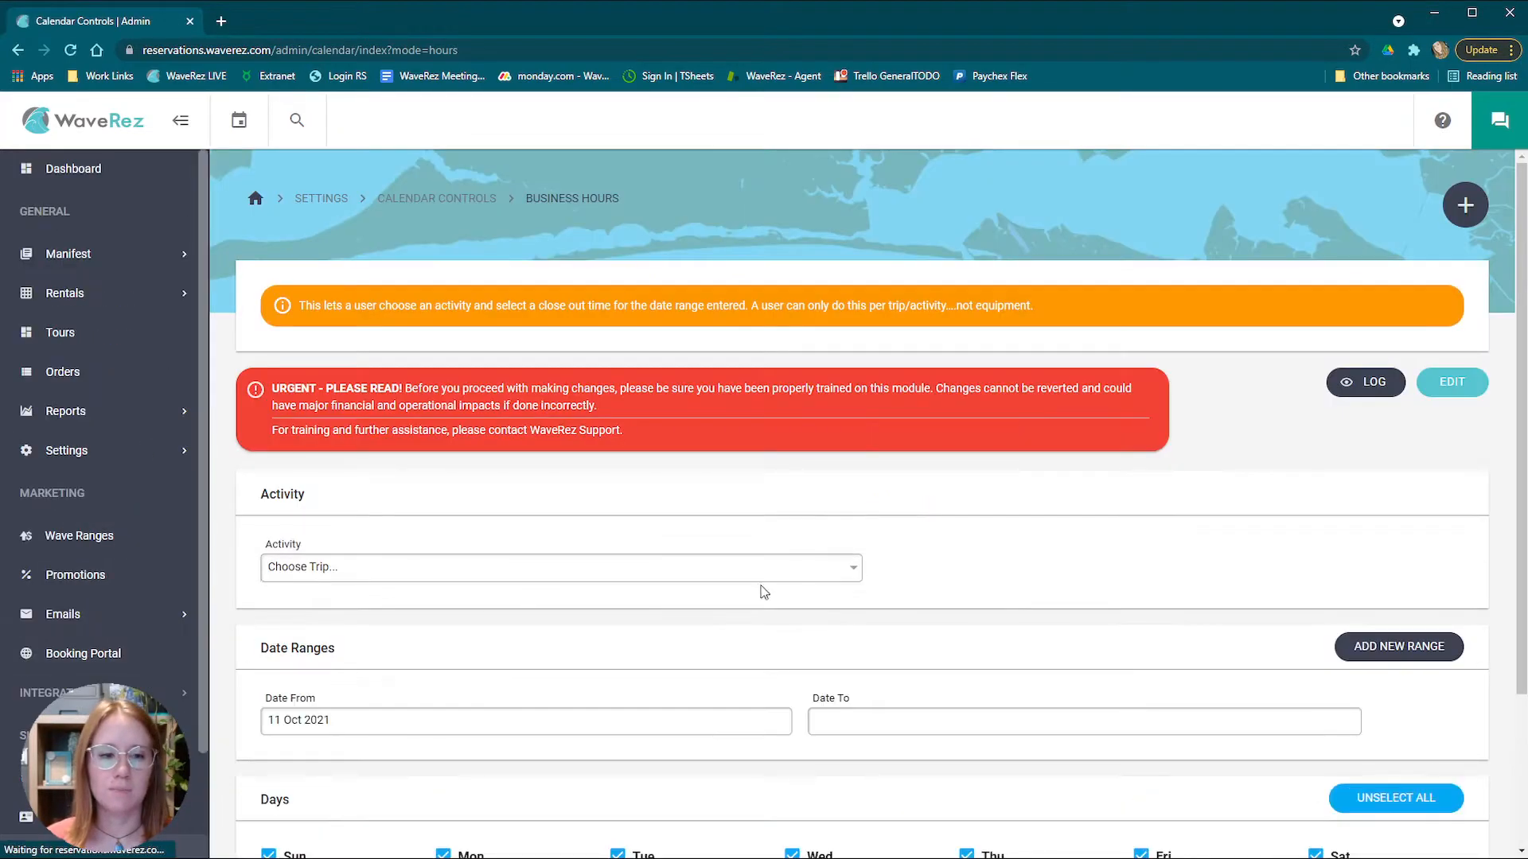
scroll(761, 590, down, 3)
click(353, 378)
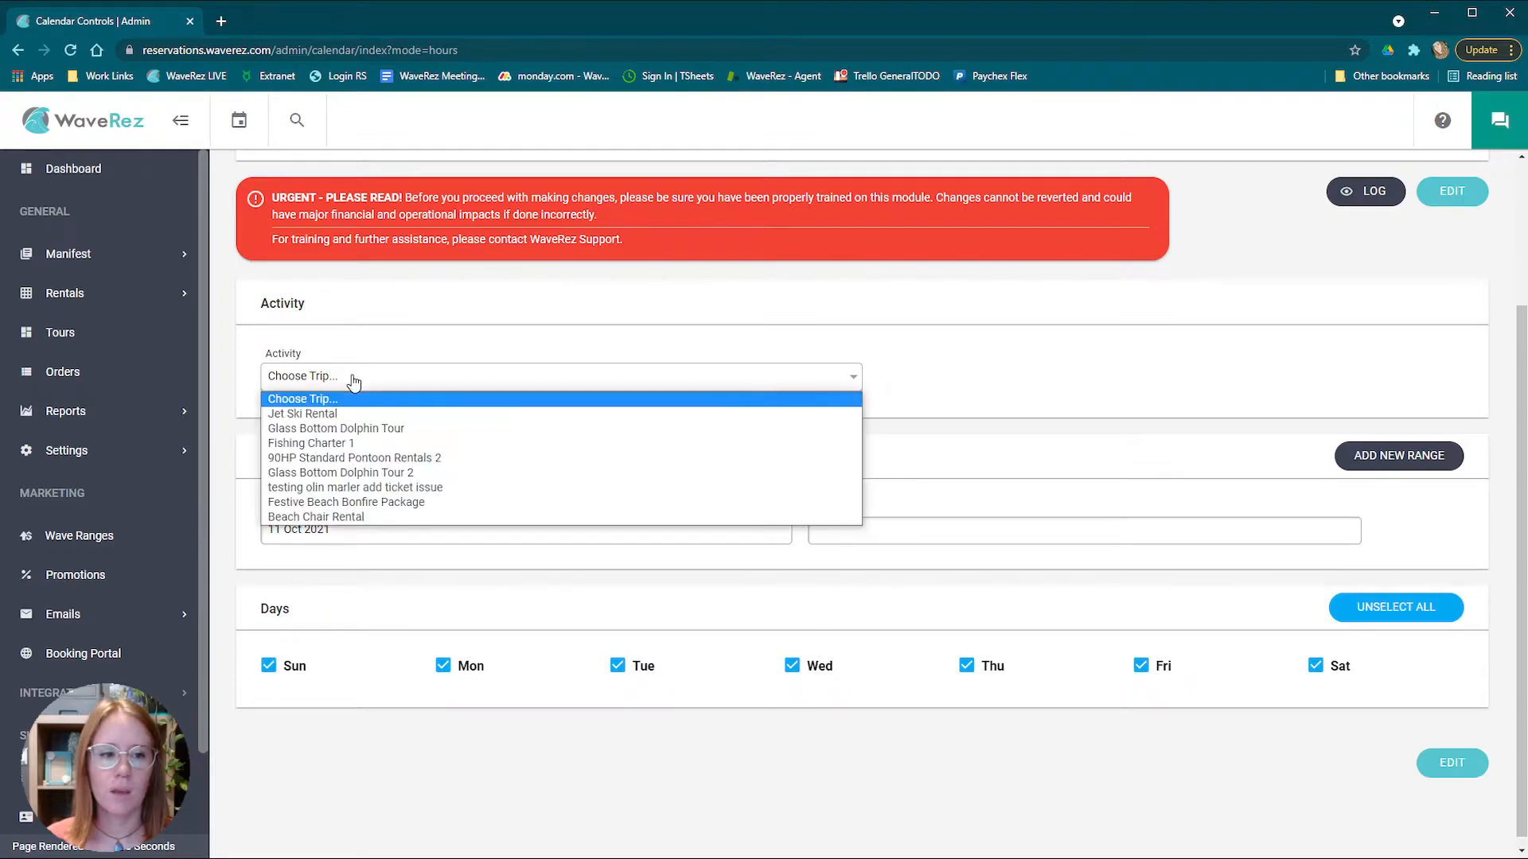
click(380, 458)
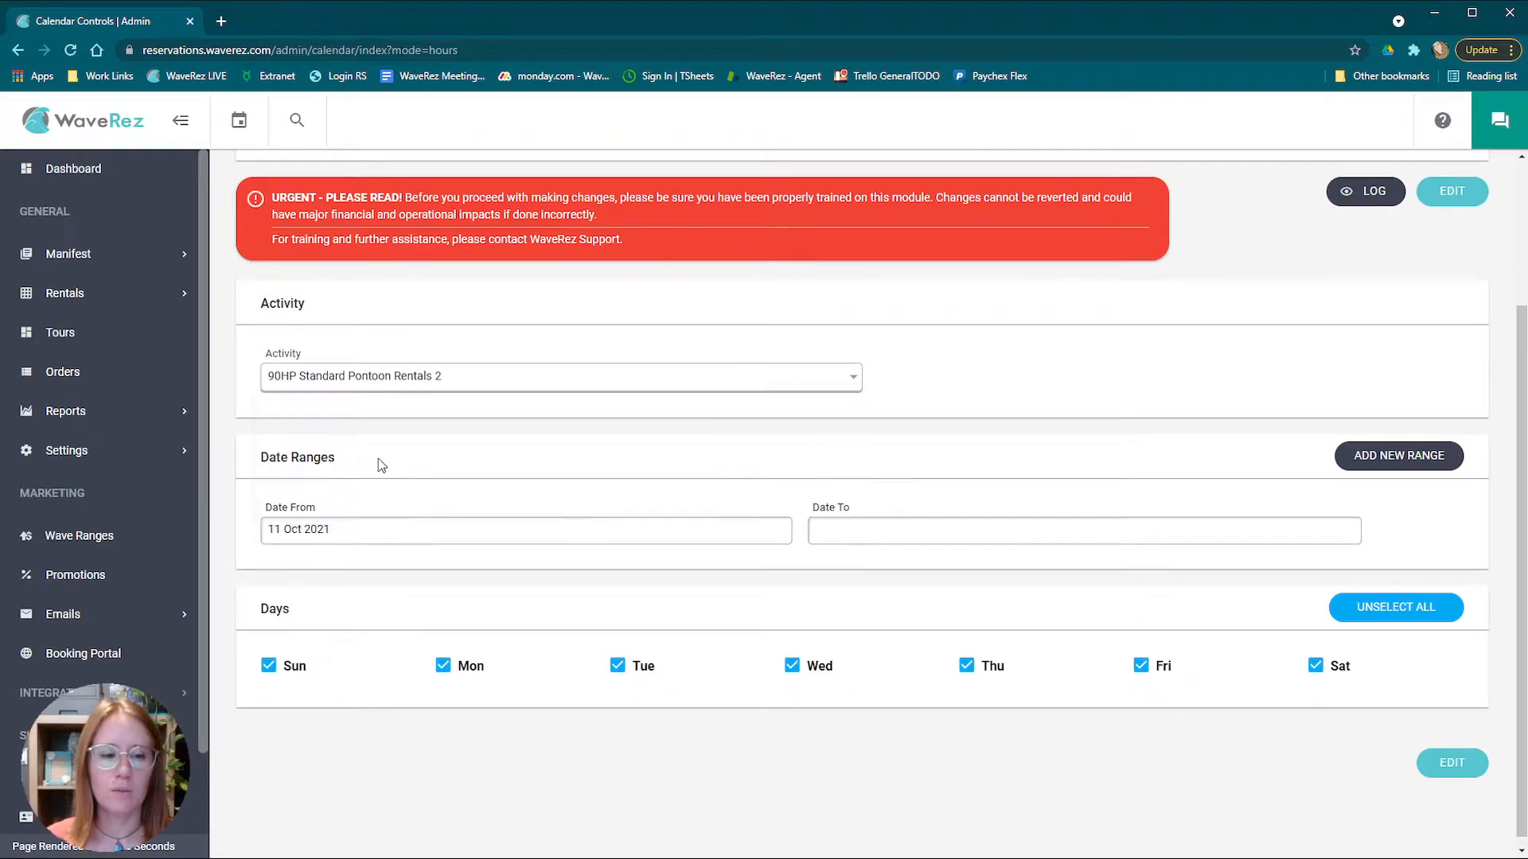
Set the date range from 01 Nov 2021 to 30 Nov 2021 and open those days' business hours for editing
click(392, 531)
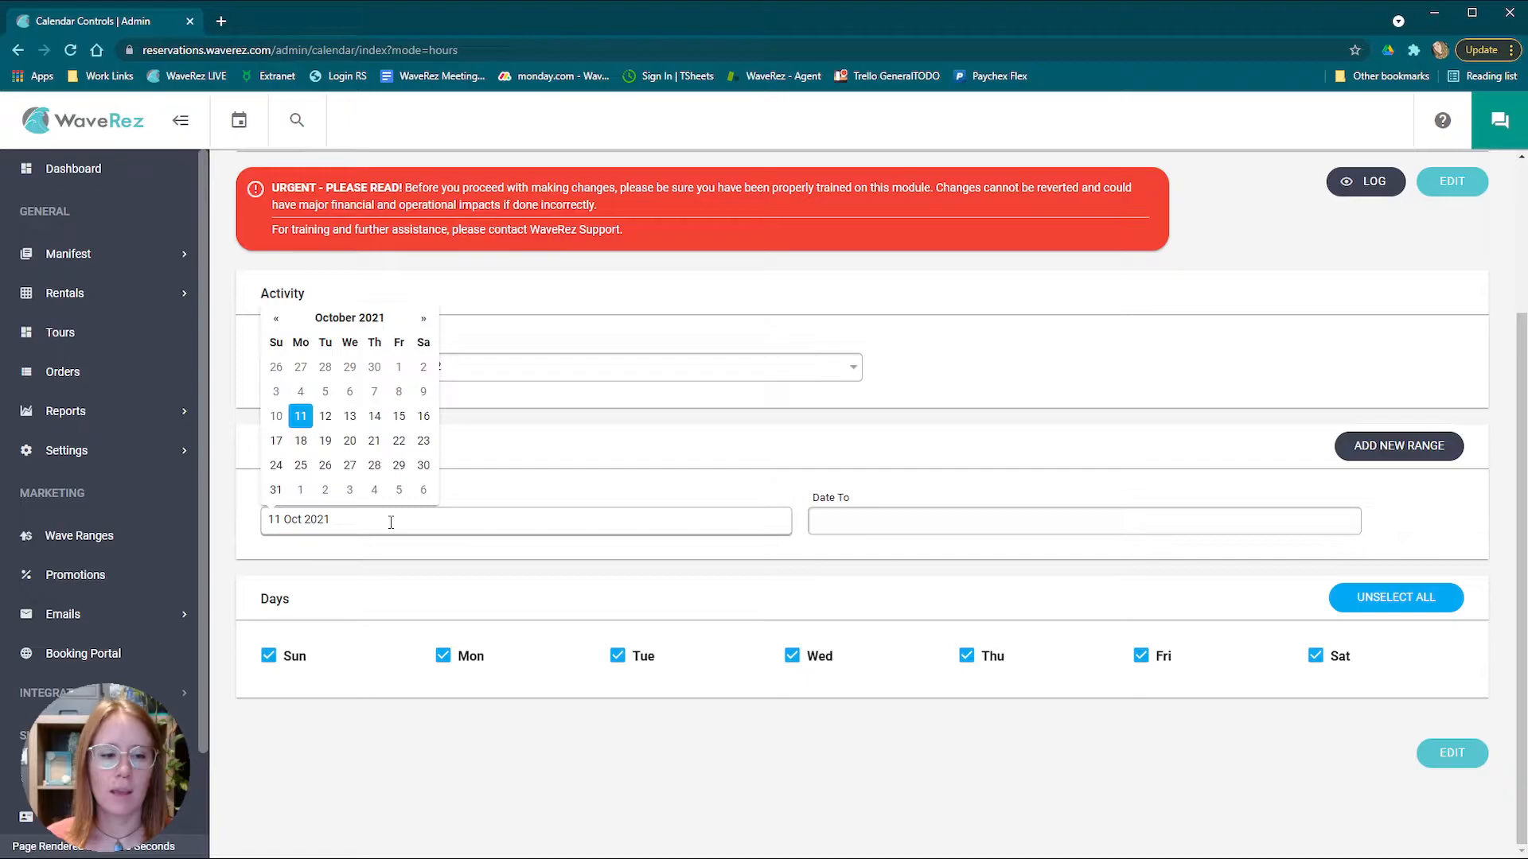
click(423, 319)
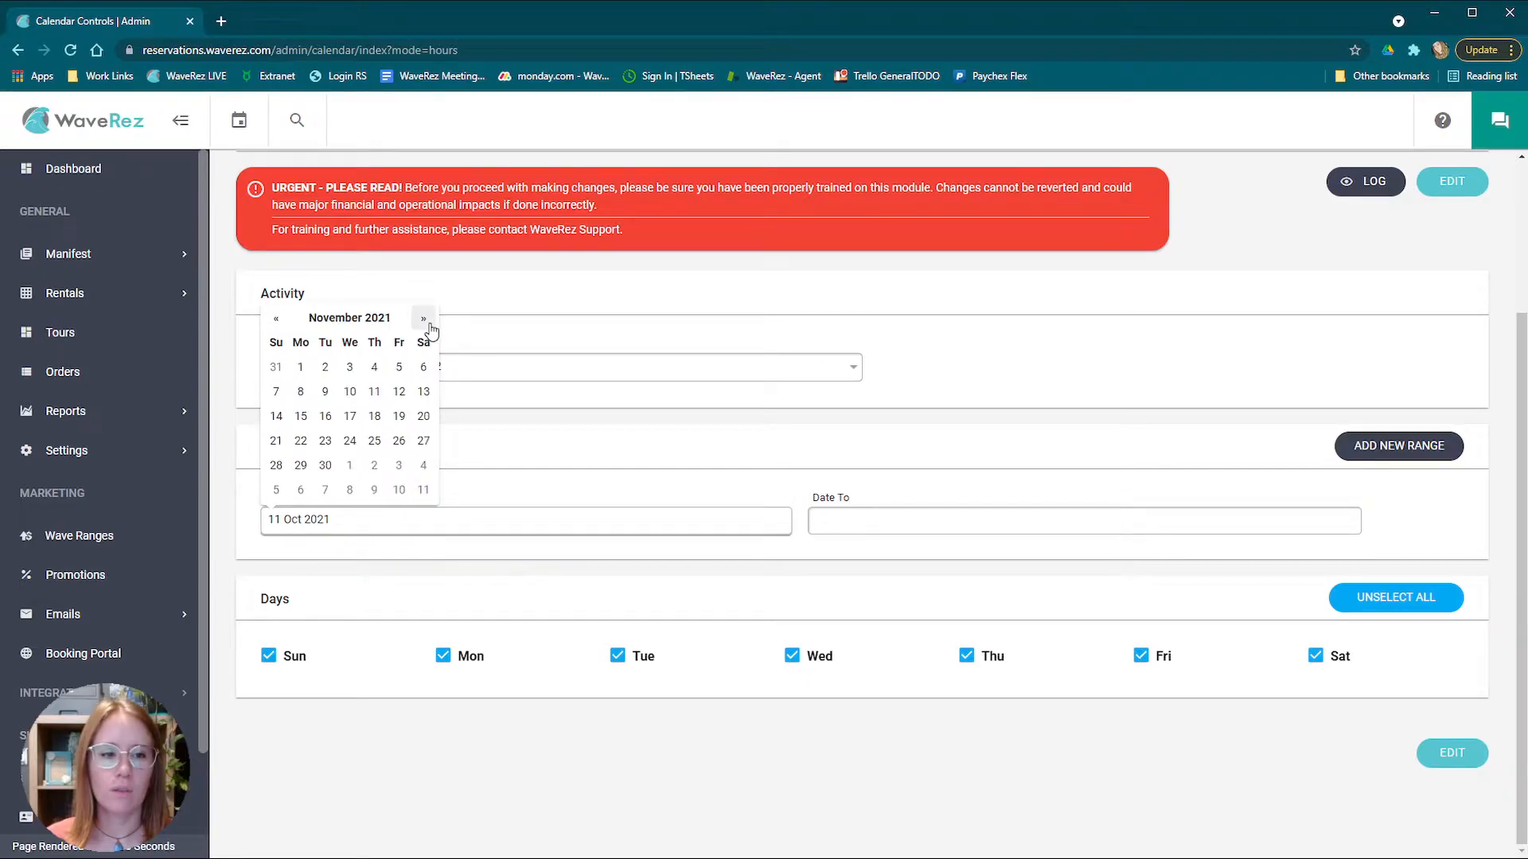
click(301, 367)
click(878, 523)
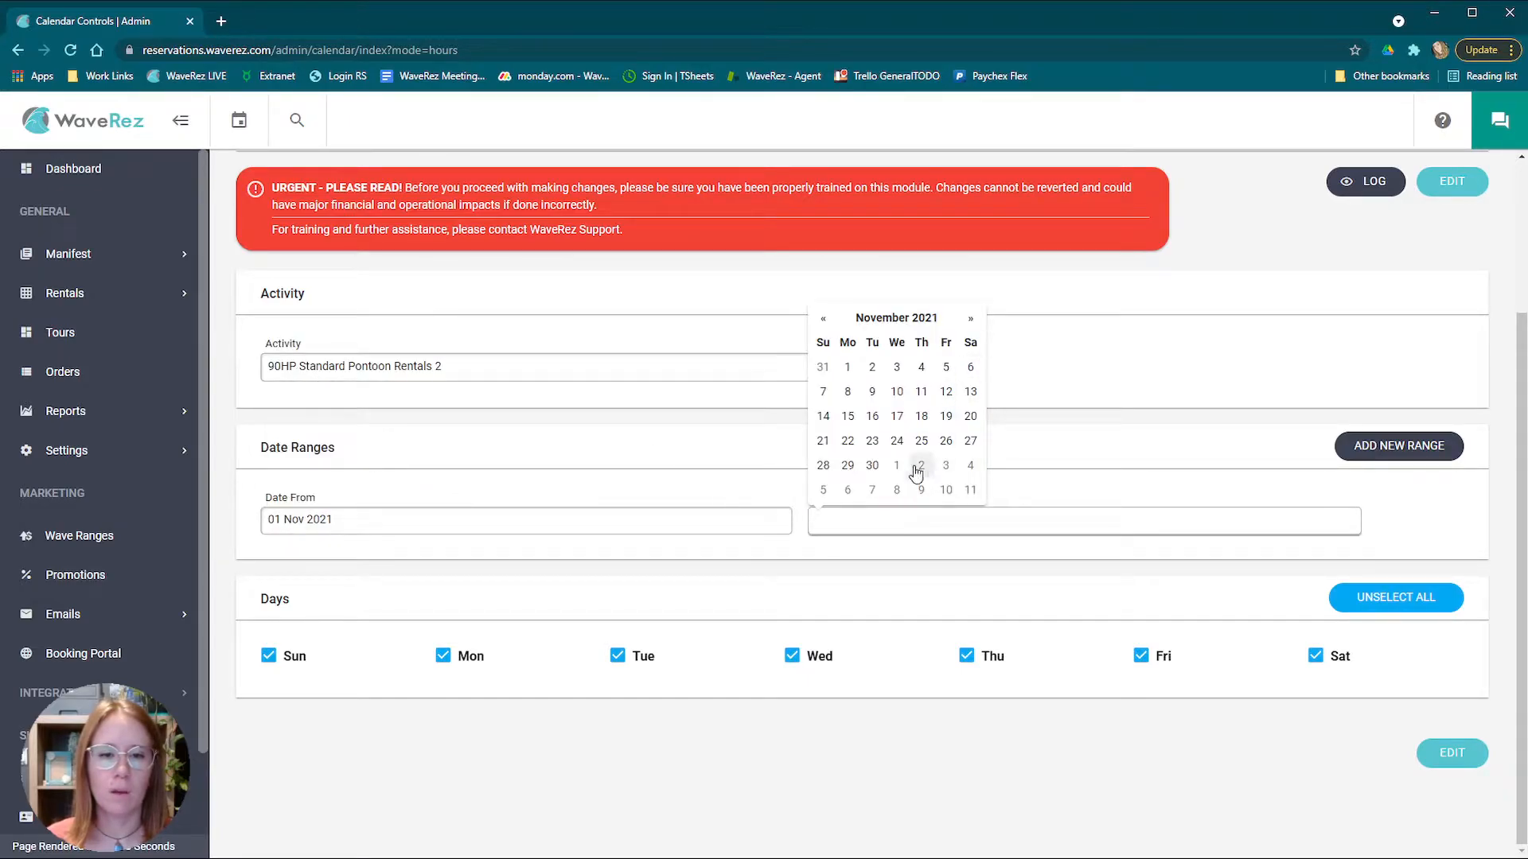
click(871, 466)
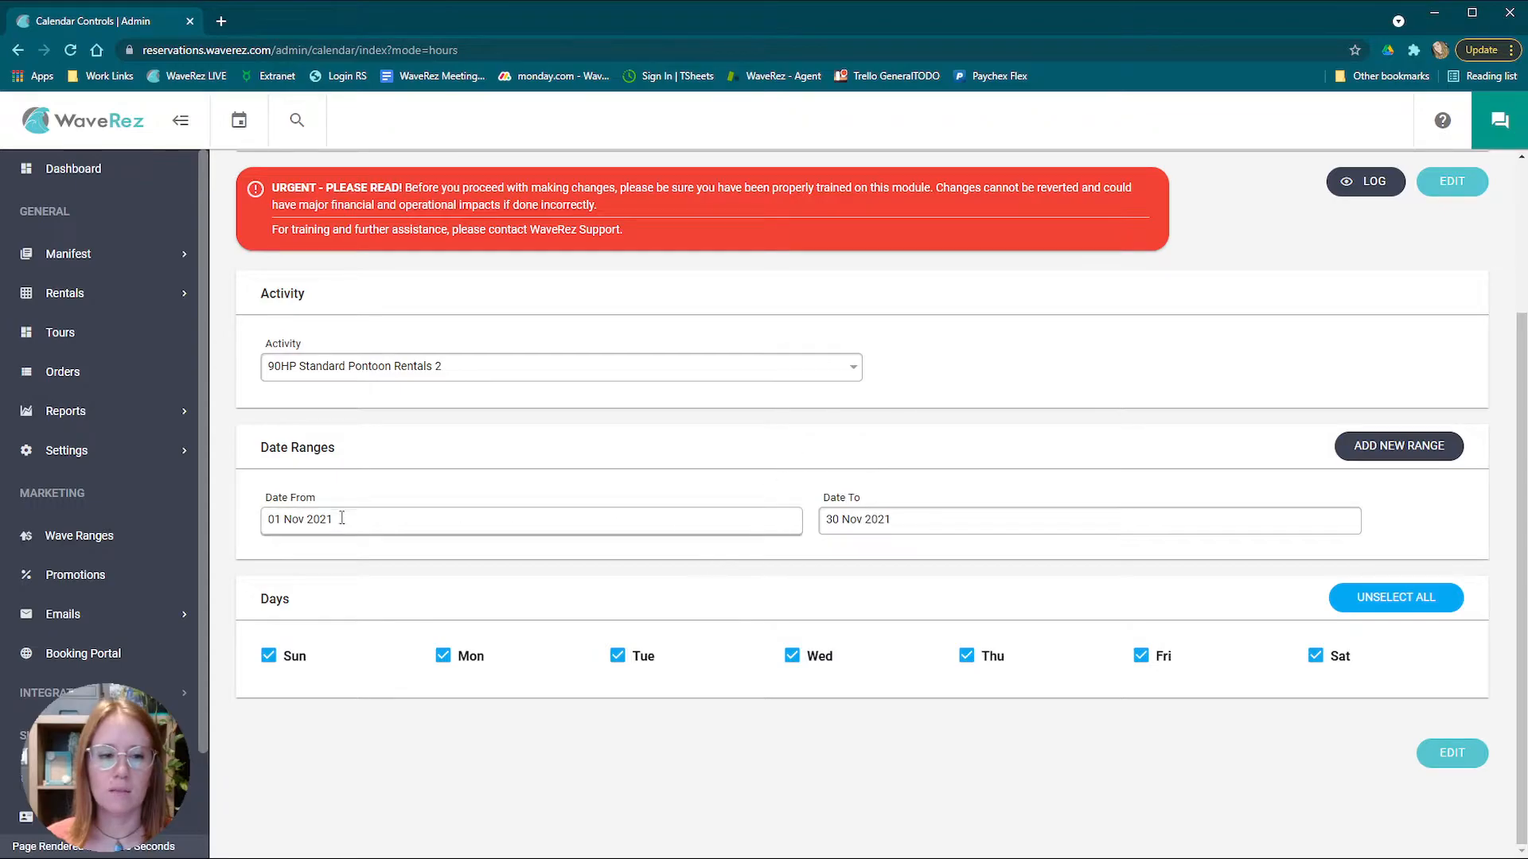
click(940, 518)
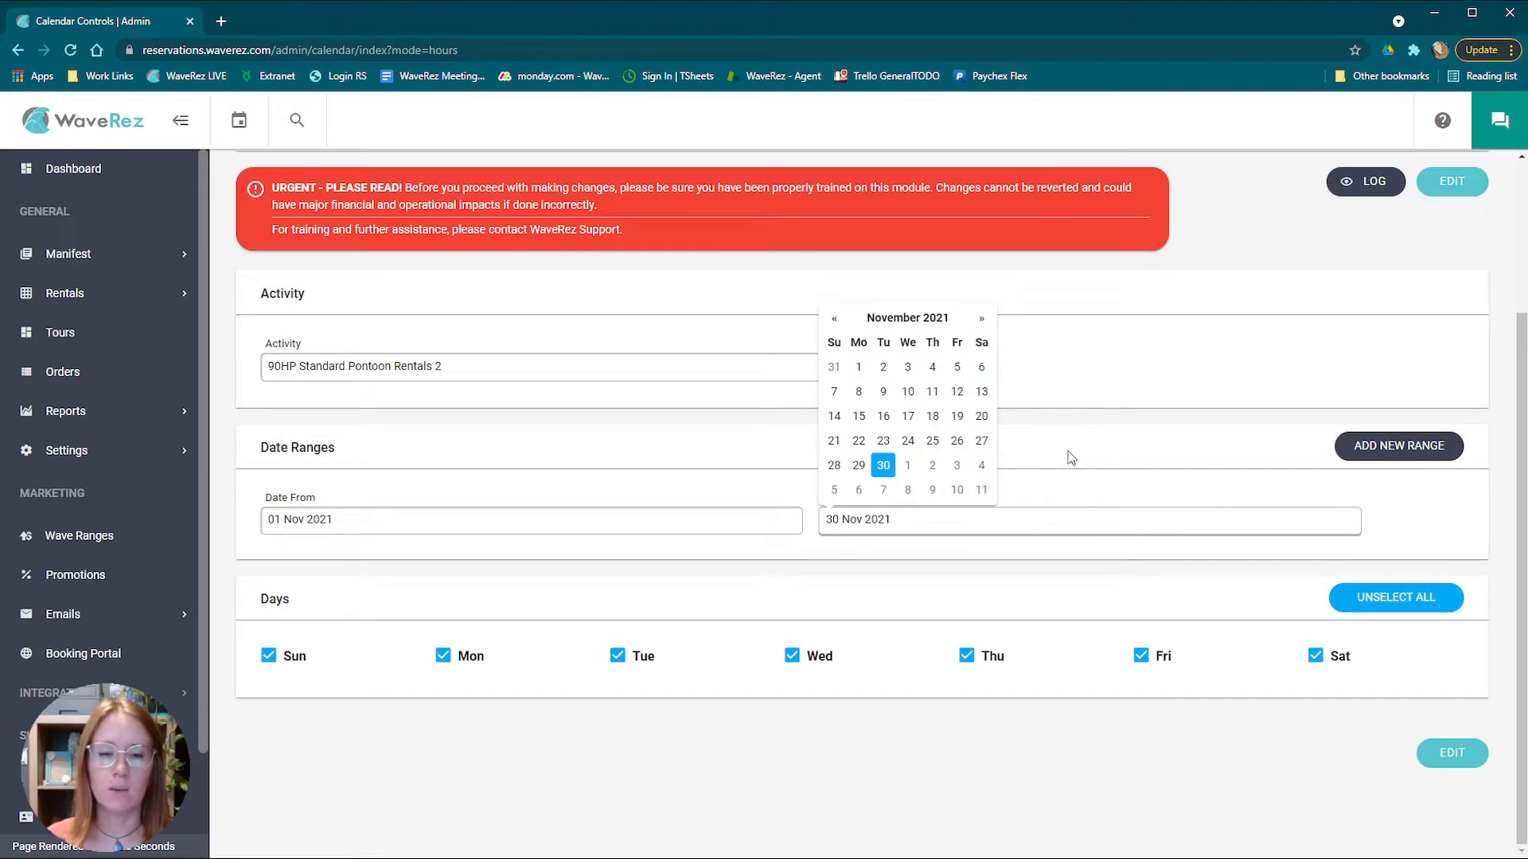
click(1103, 443)
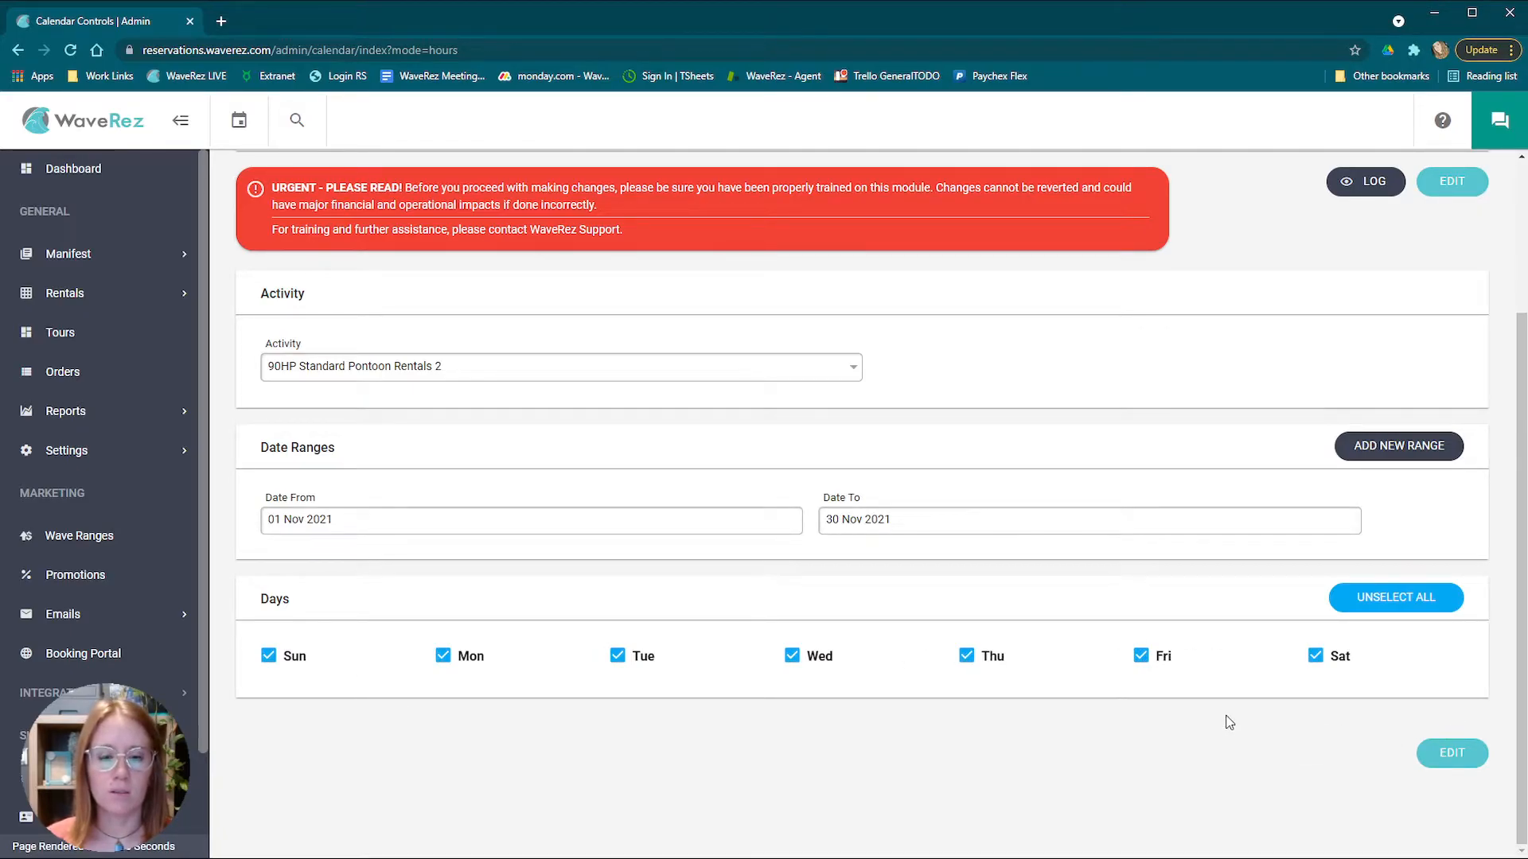
click(1468, 755)
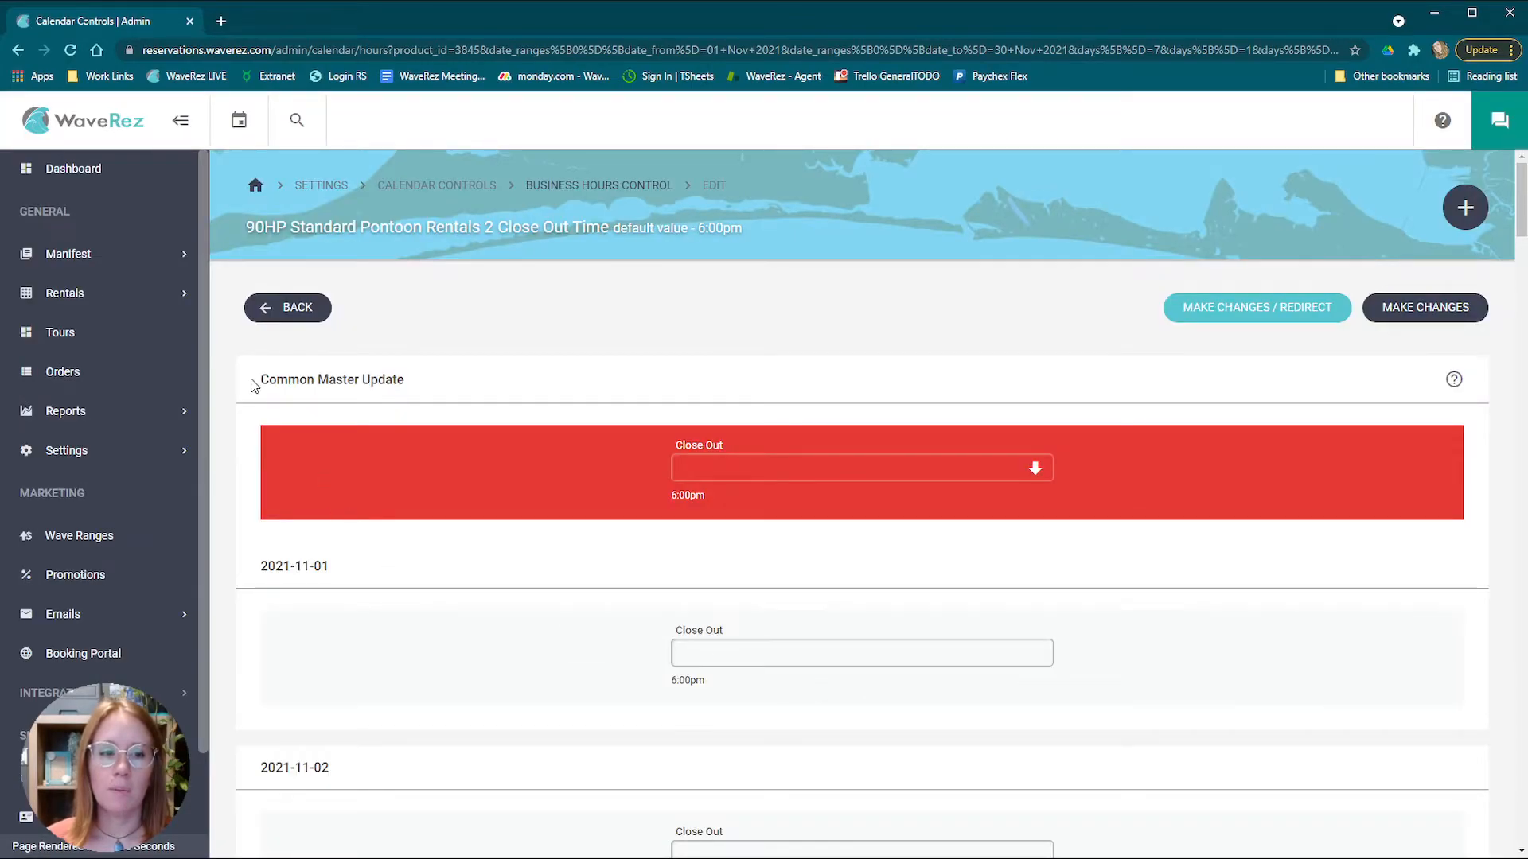
Examine the common master update and the close out entries of the individual November dates
drag(253, 385, 436, 381)
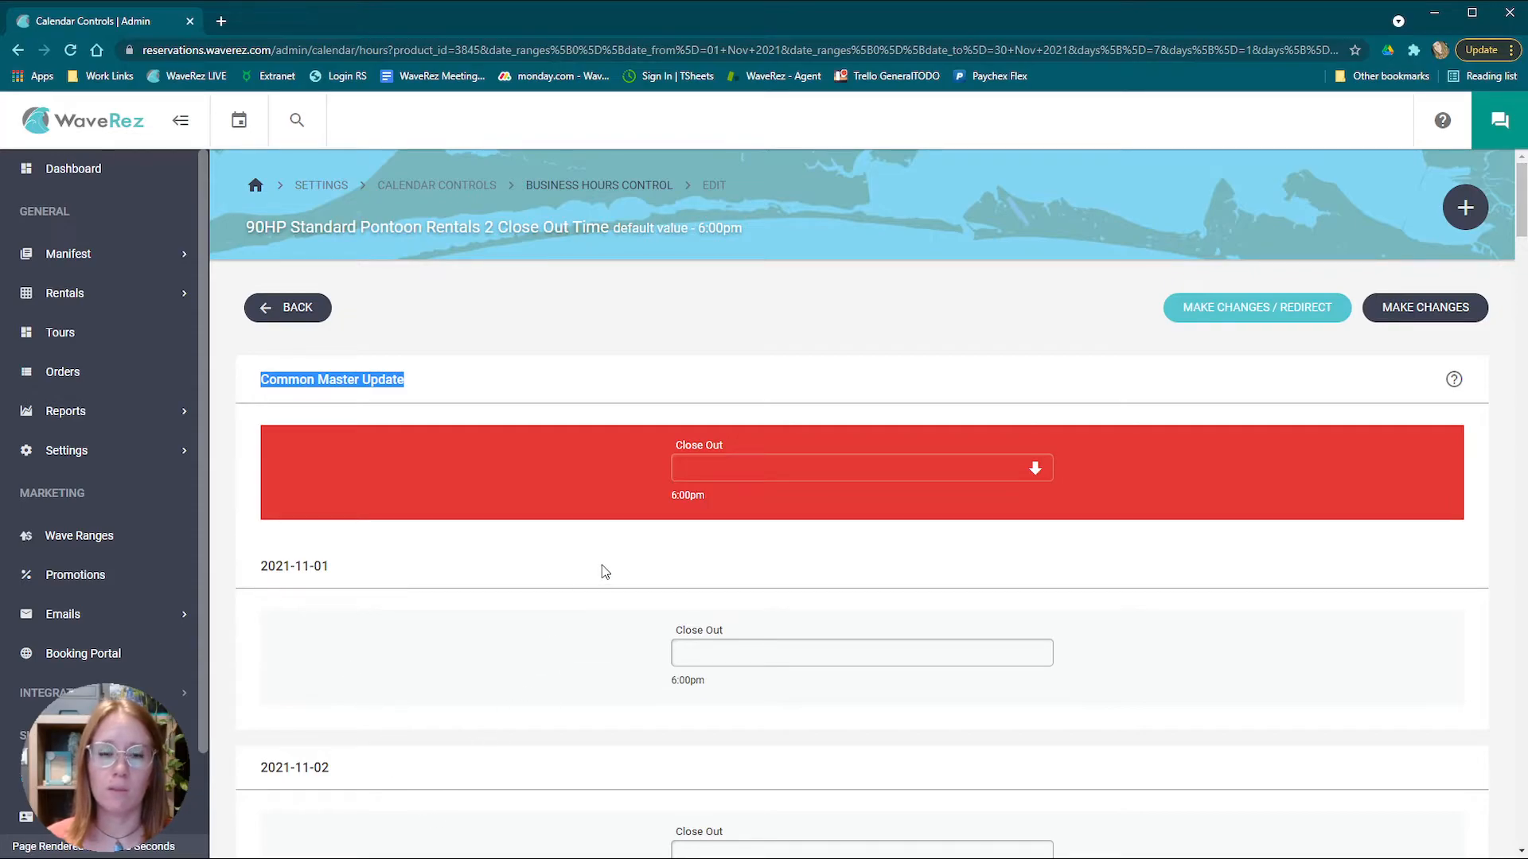
click(795, 468)
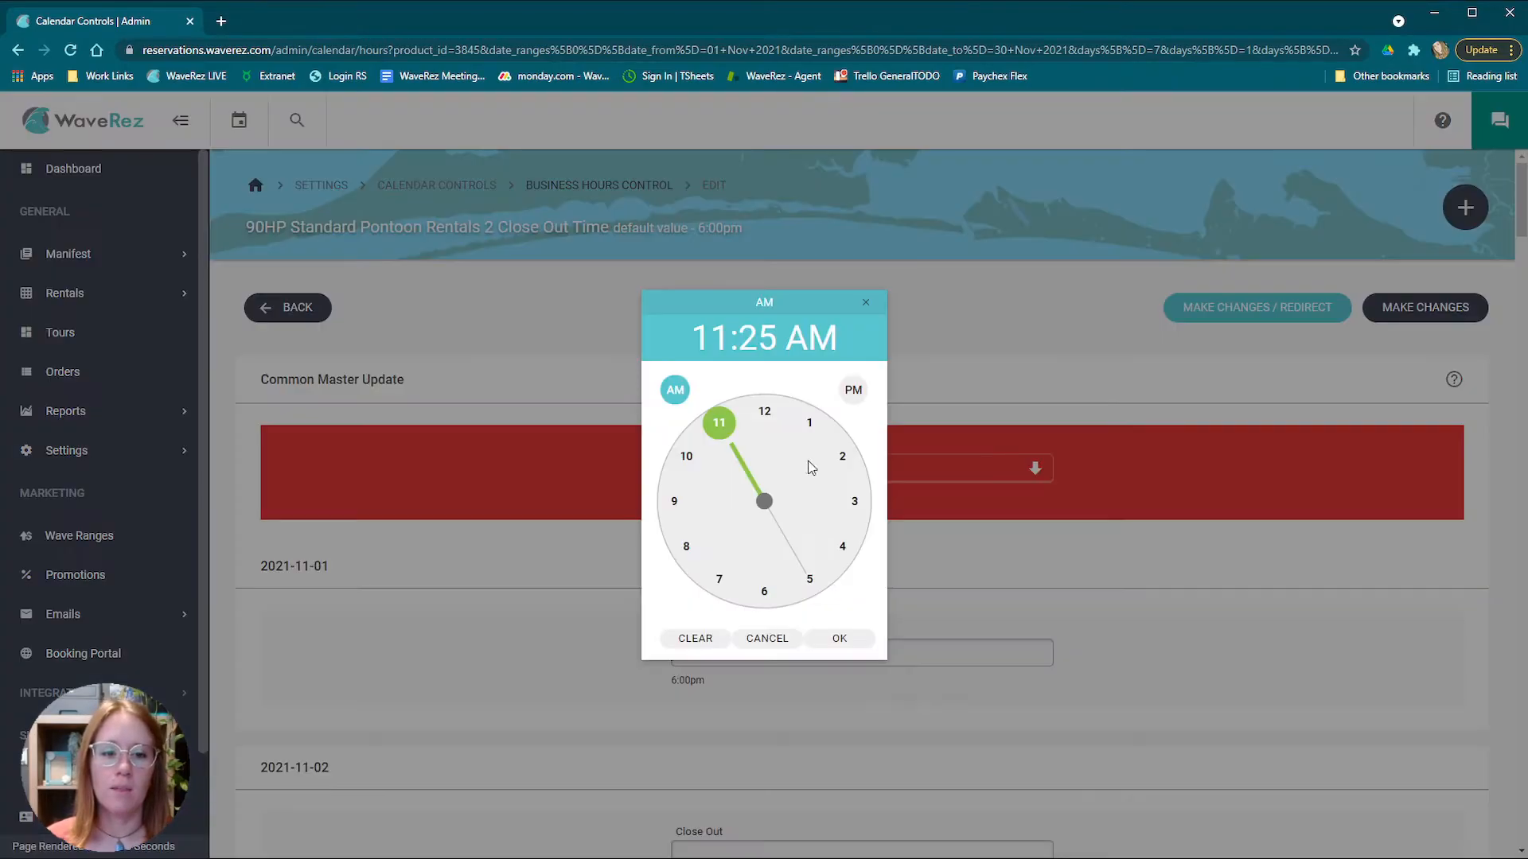
click(865, 304)
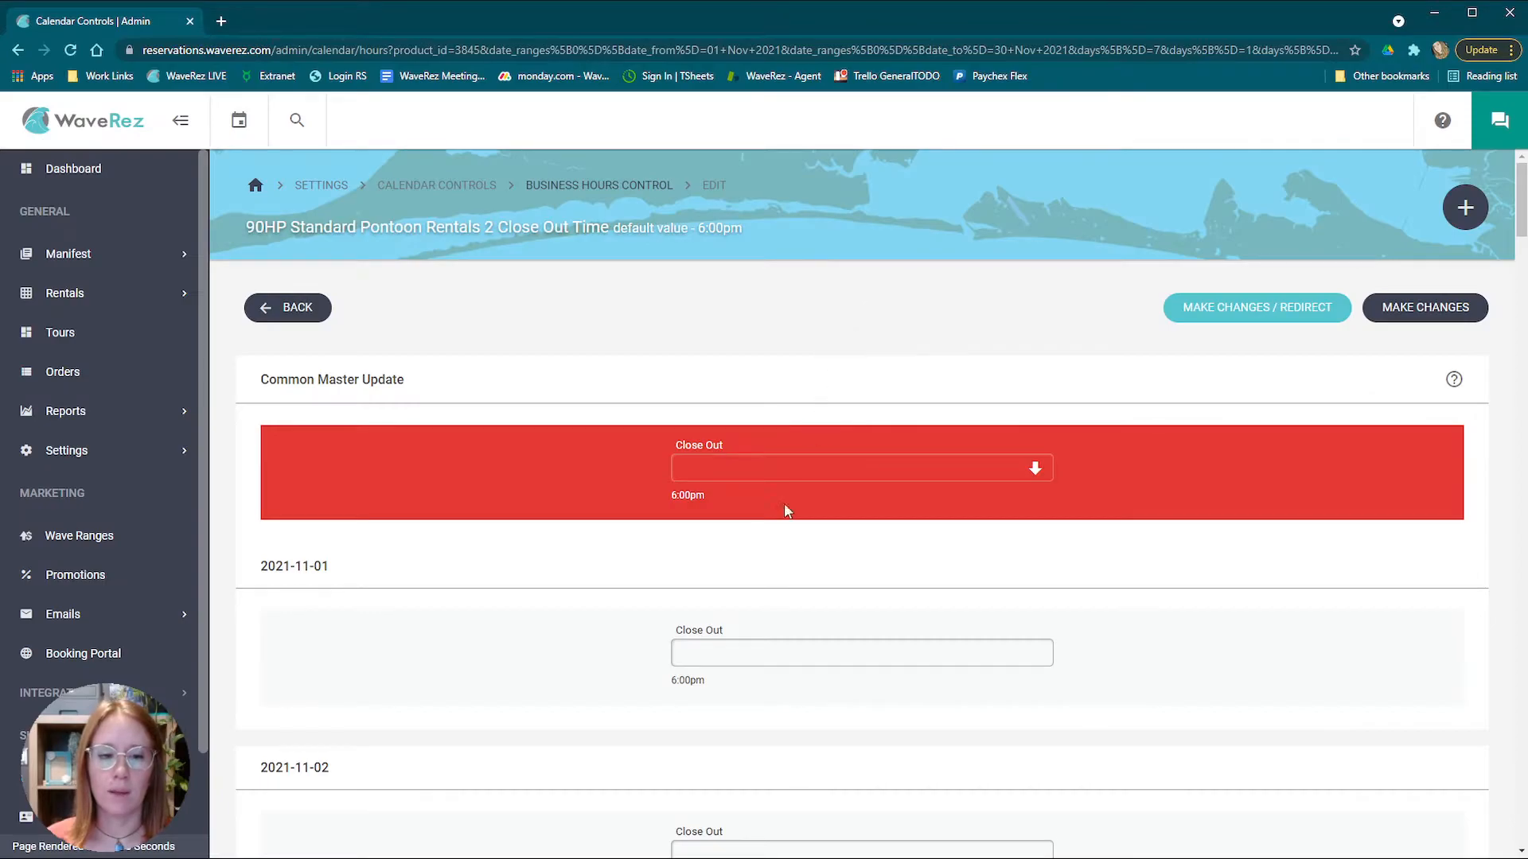
scroll(716, 581, down, 2)
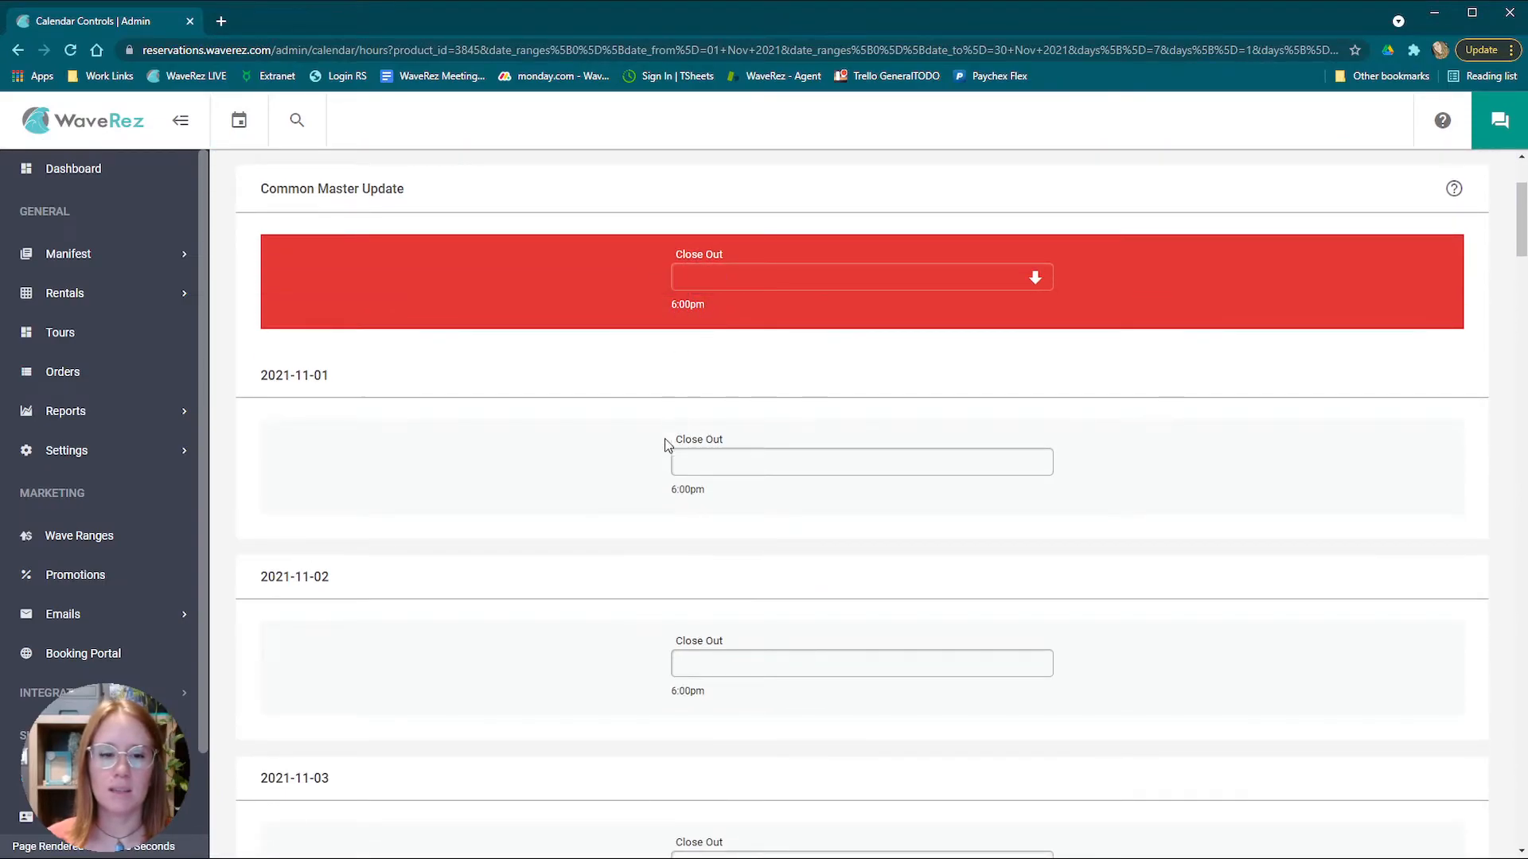
scroll(665, 437, down, 12)
scroll(689, 524, down, 20)
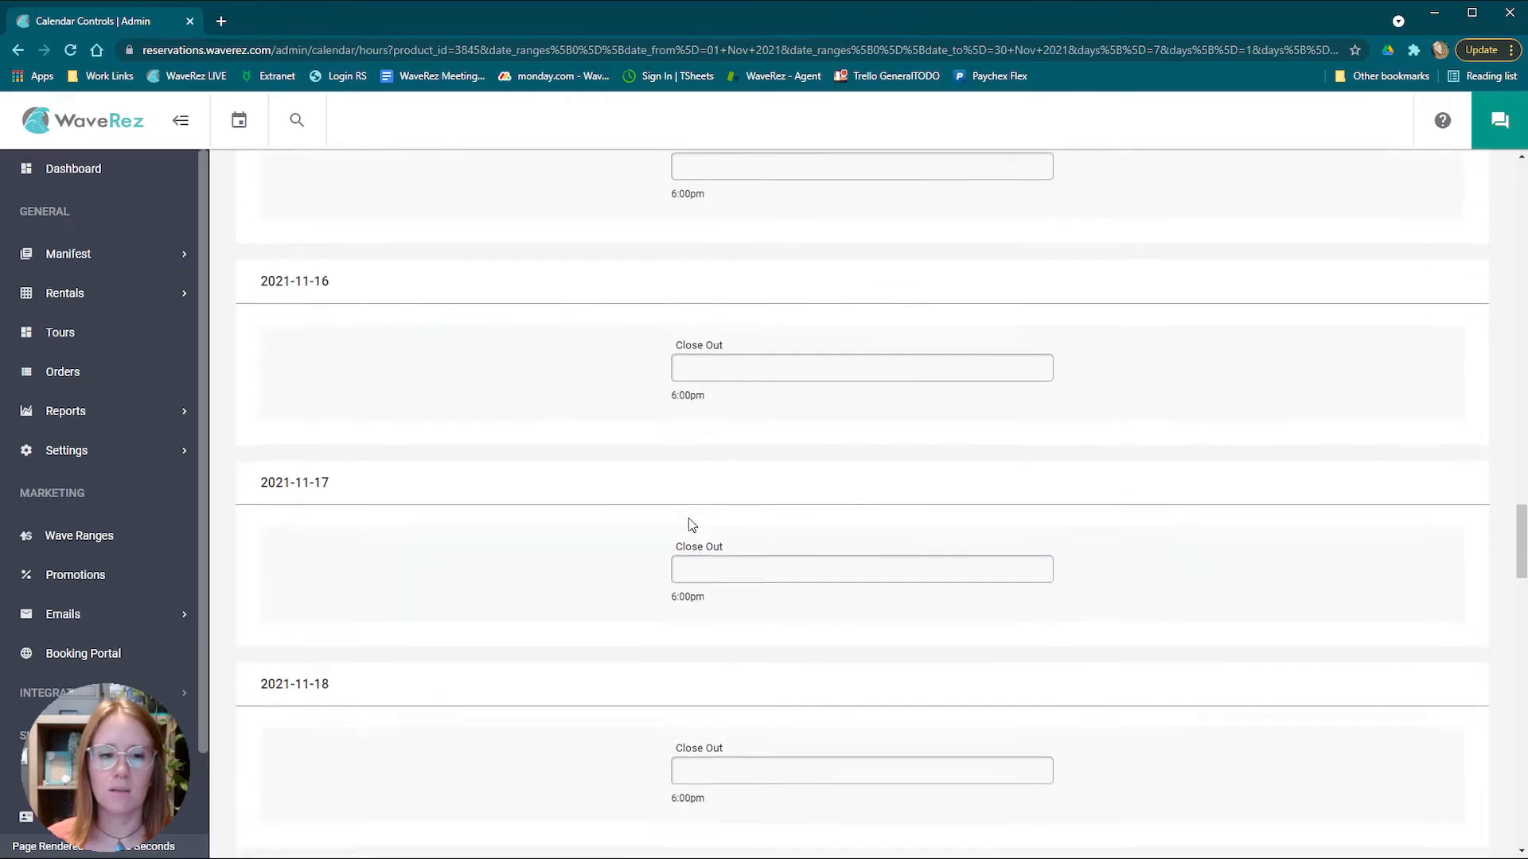
scroll(689, 522, down, 7)
scroll(717, 512, up, 12)
scroll(716, 504, up, 20)
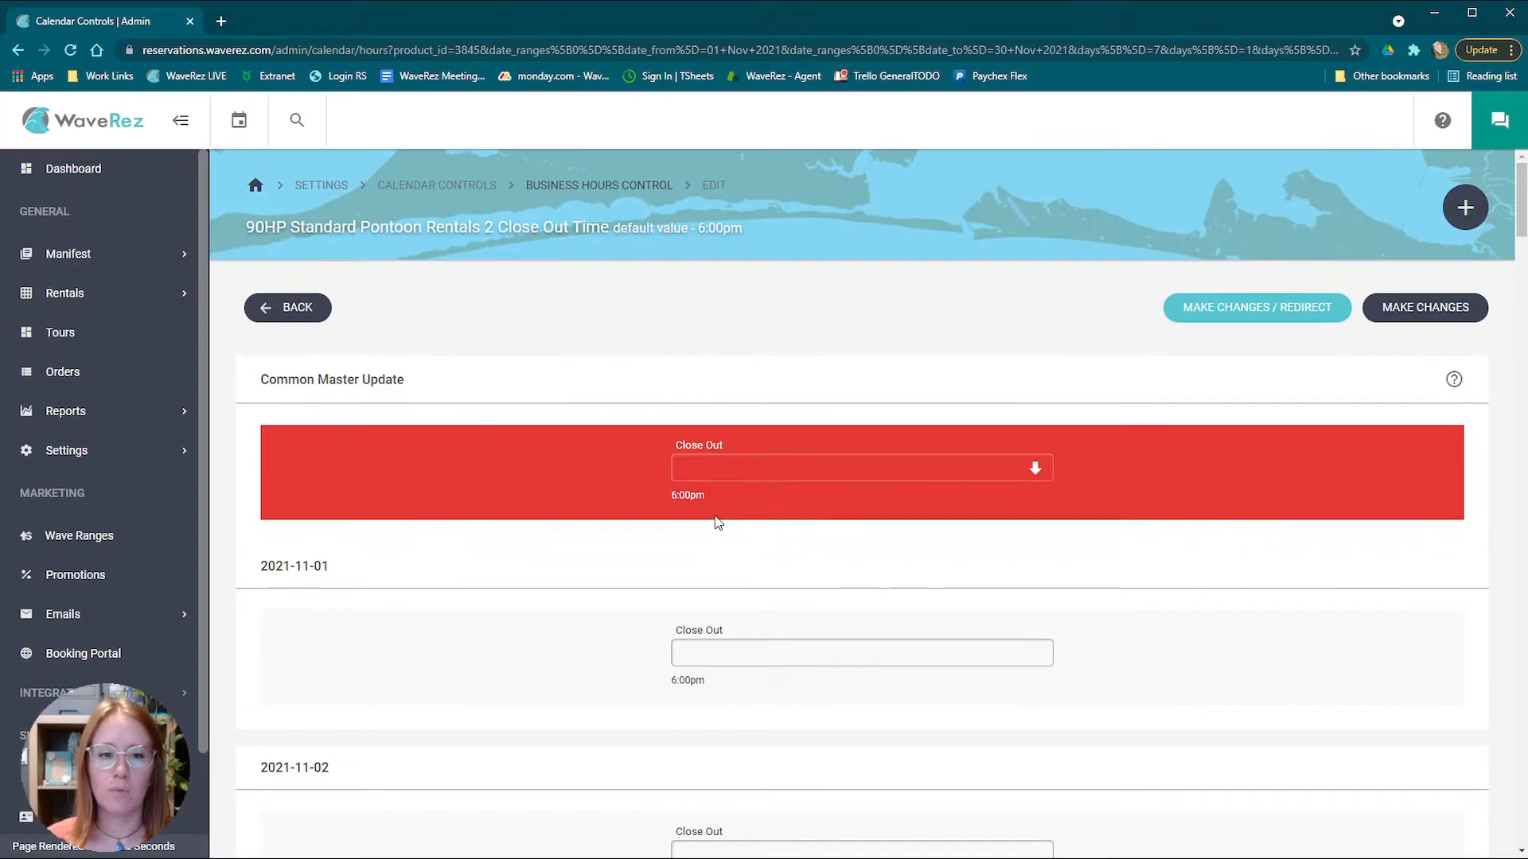
Set the common master close out time to 5:00pm
click(725, 475)
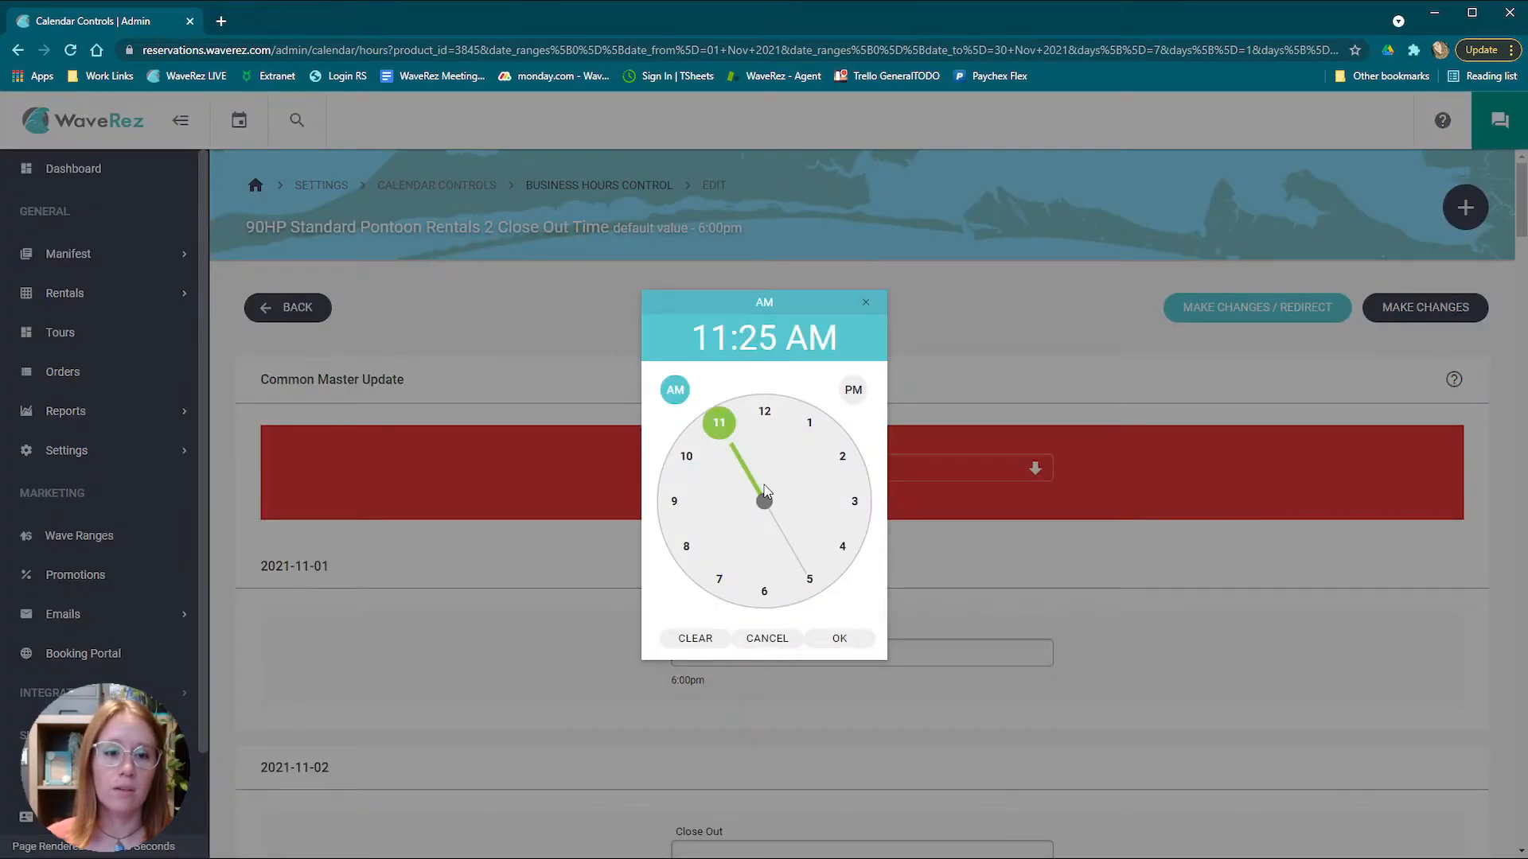
click(813, 585)
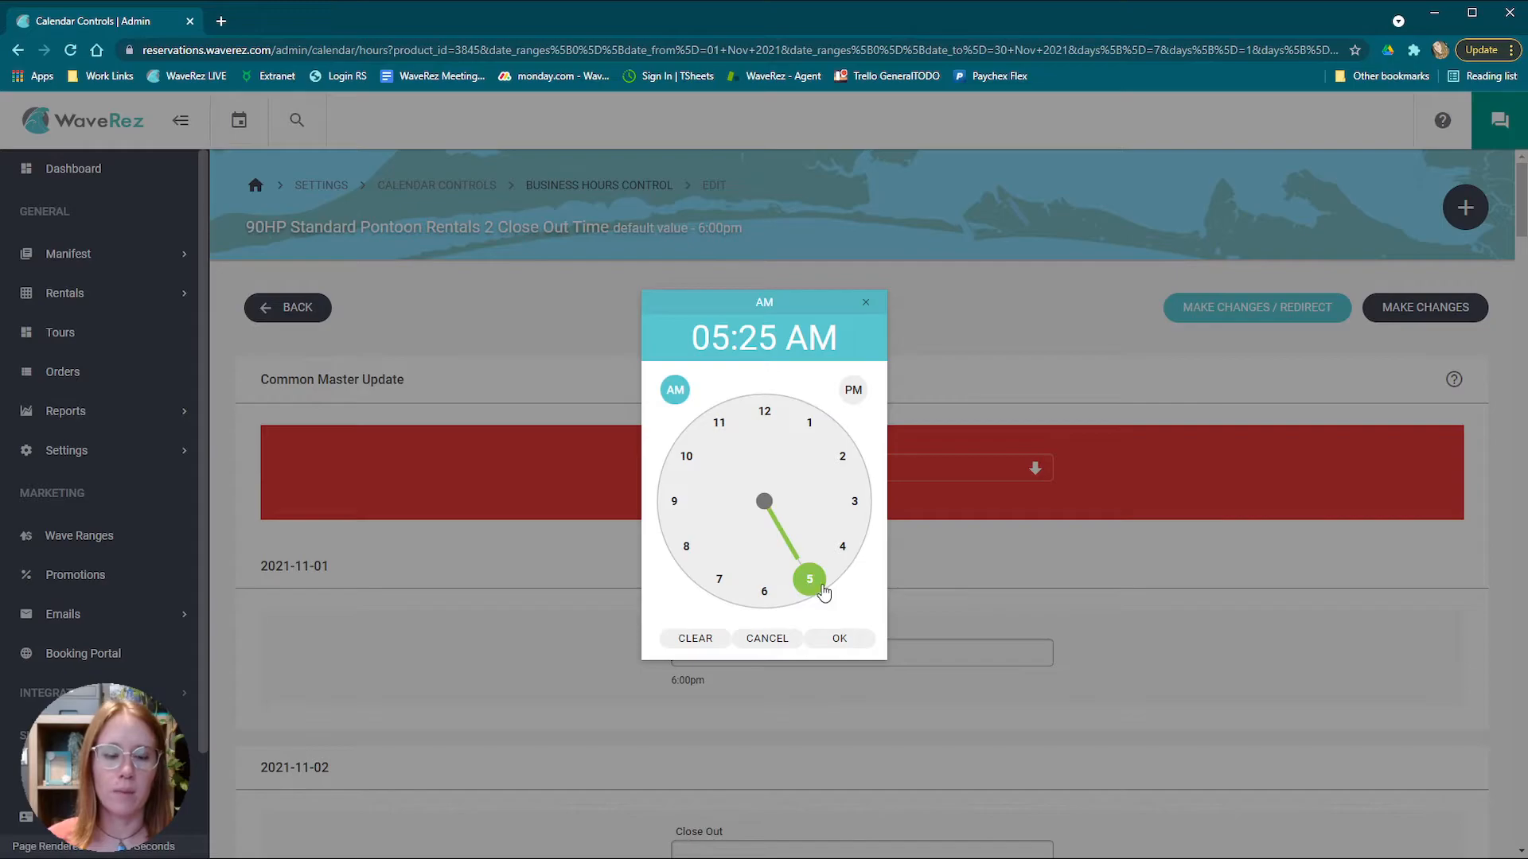
click(853, 390)
click(828, 579)
click(764, 411)
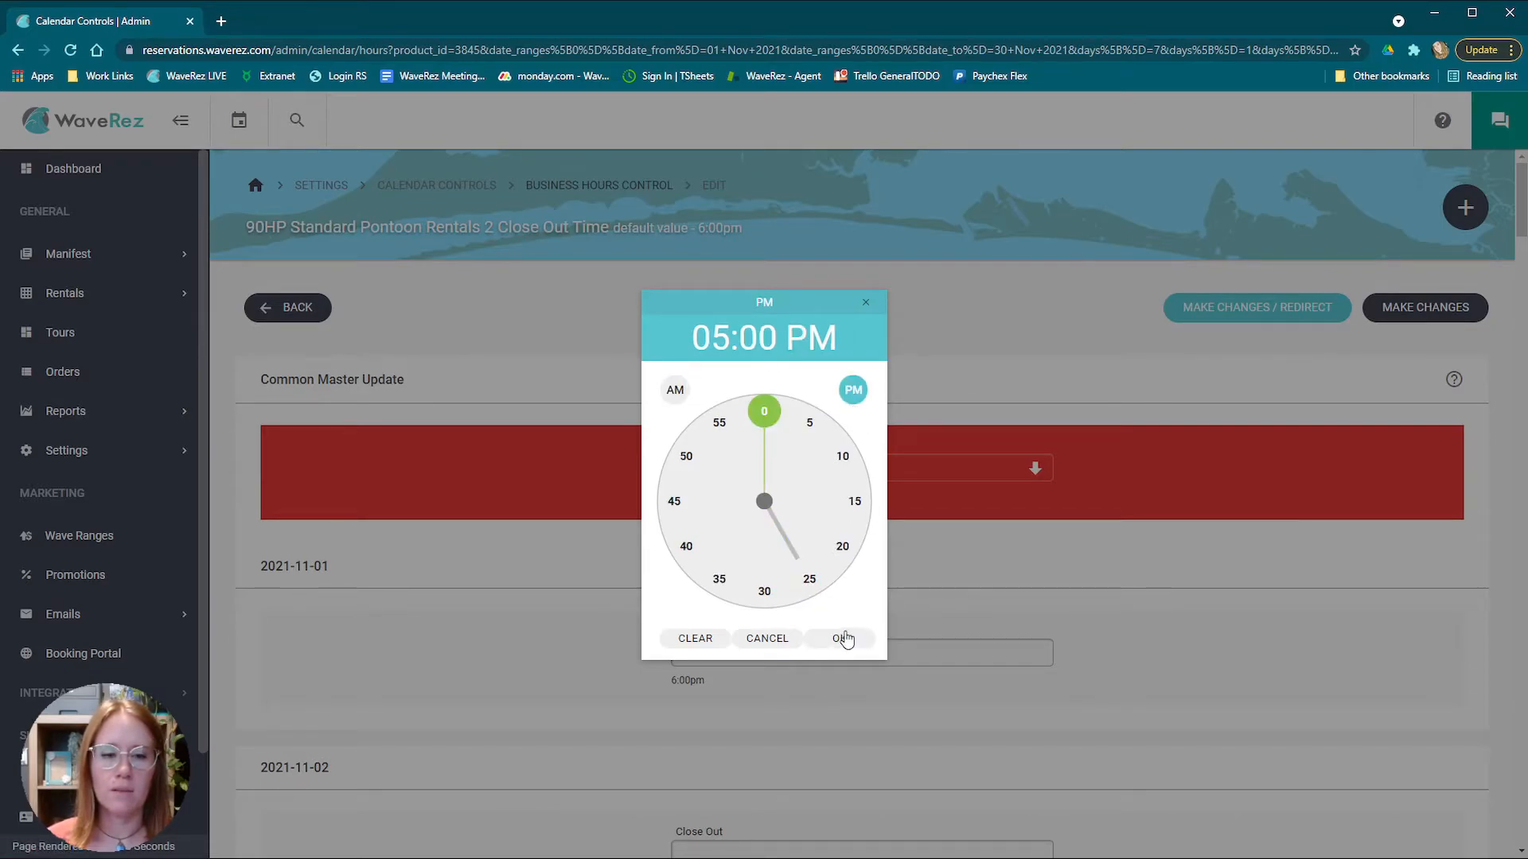
click(847, 644)
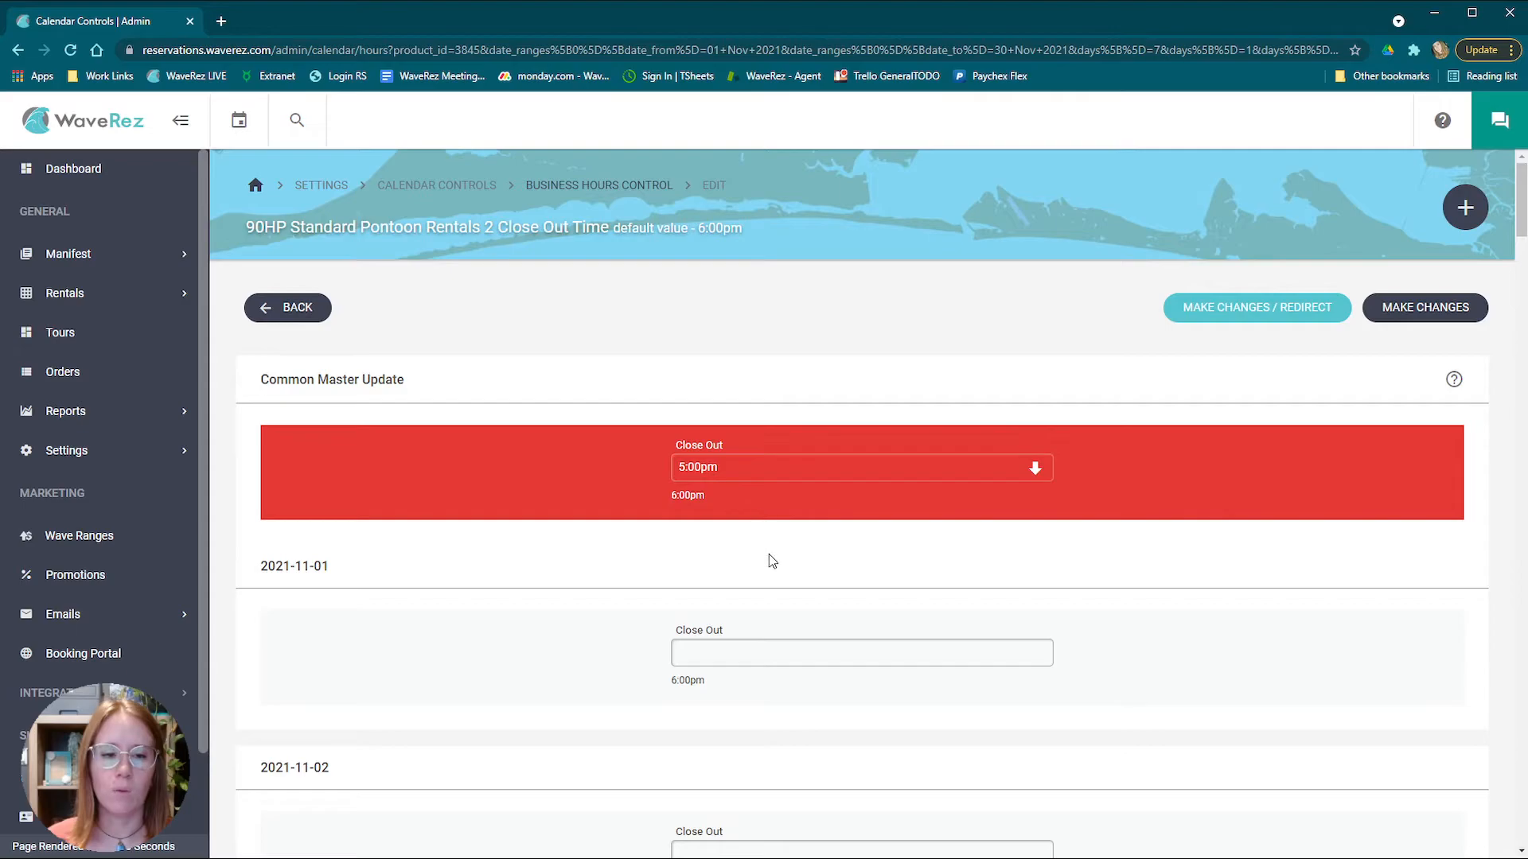
Apply the master close out time of 5:00pm to every date listed and review the filled-in dates
scroll(769, 556, down, 2)
scroll(771, 563, up, 2)
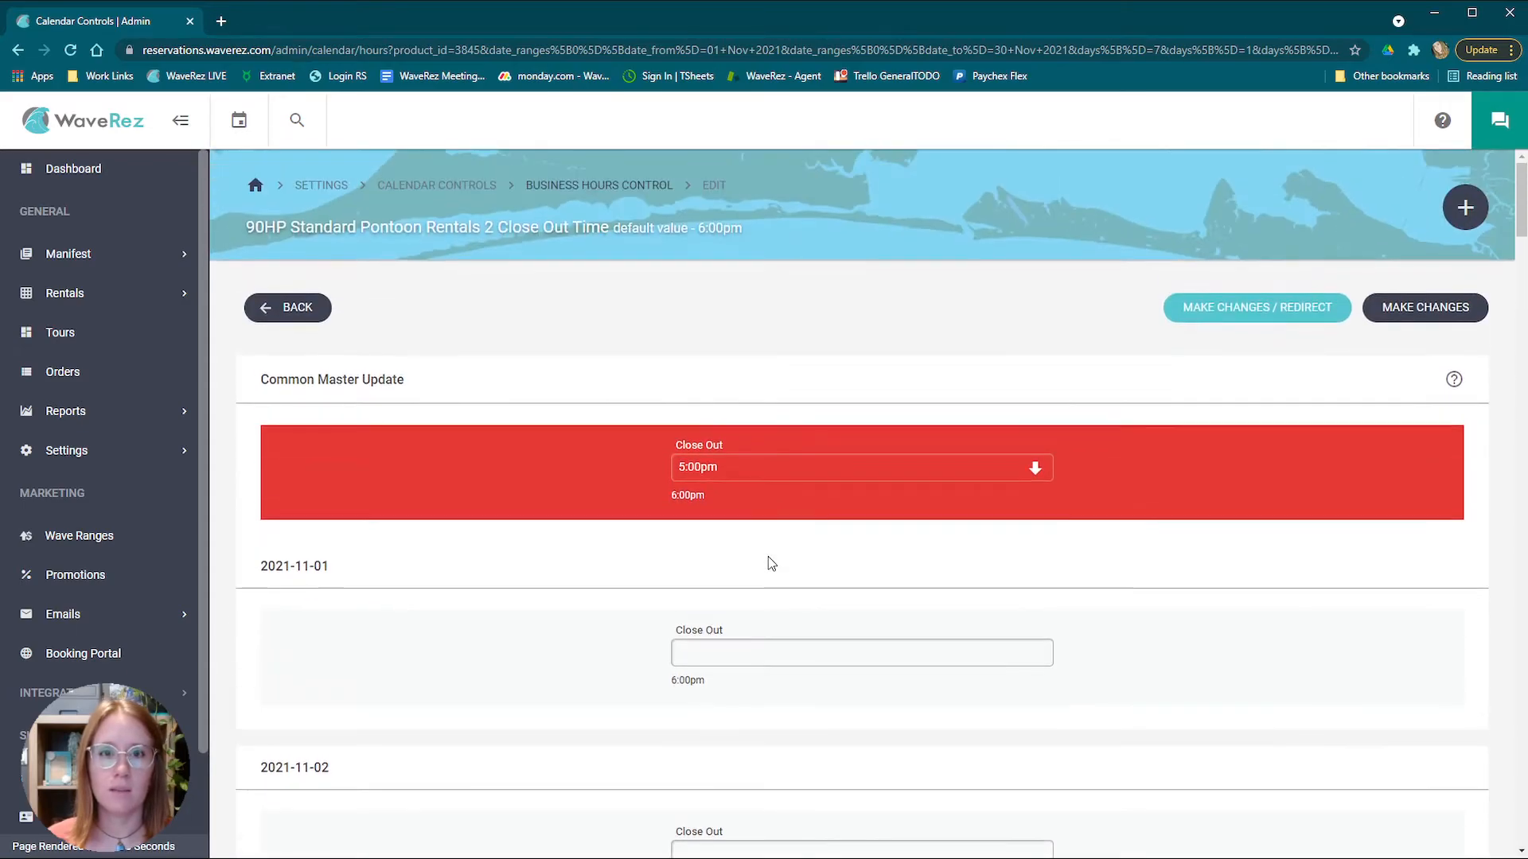
click(1036, 470)
scroll(987, 541, down, 8)
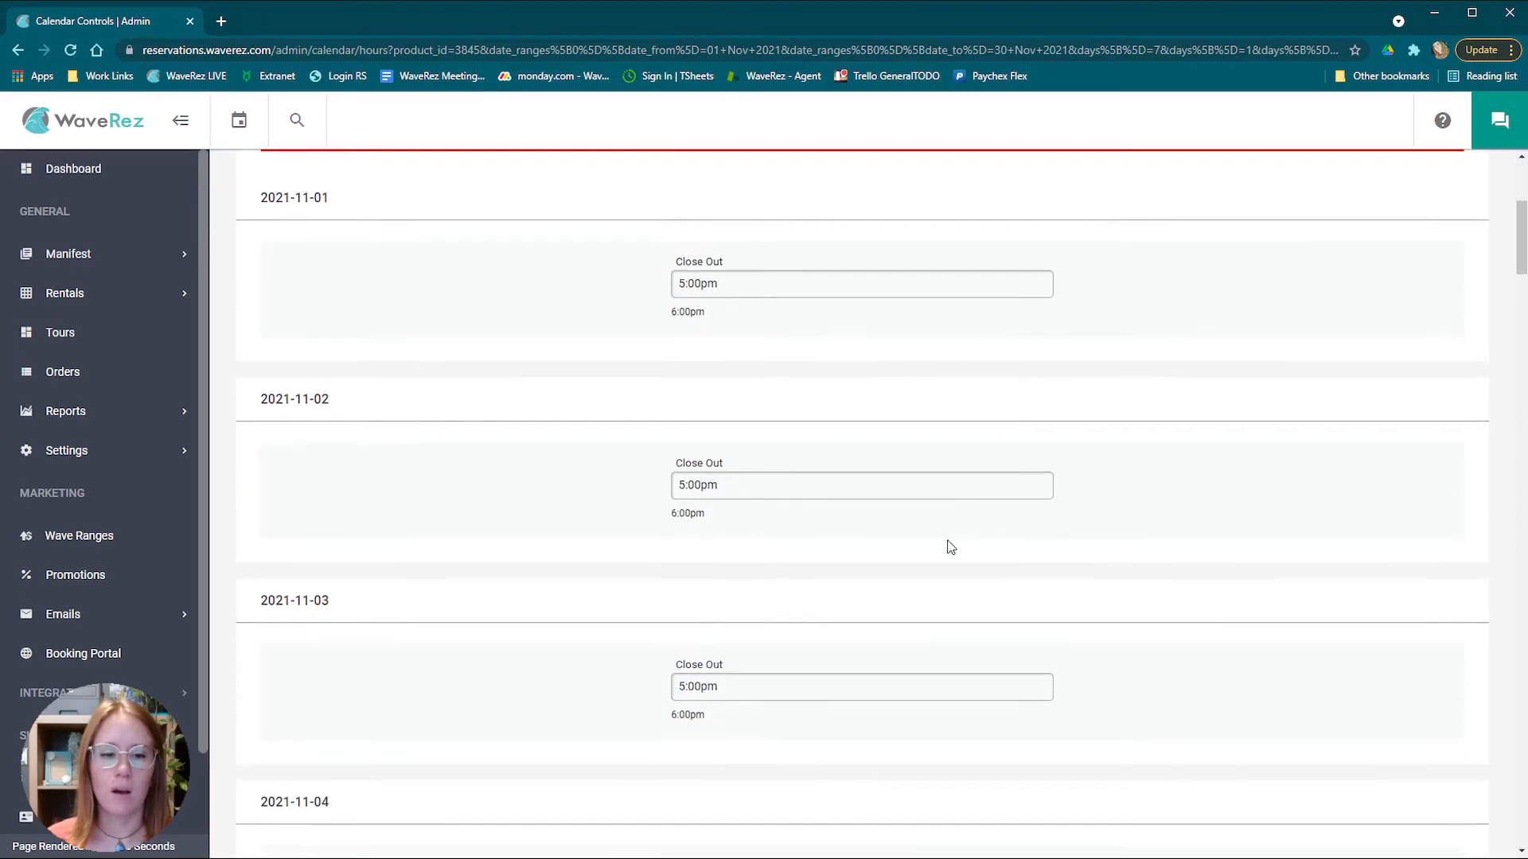
Review the dated close out entries, then save the changes with a redirect back to the Business Hours control
scroll(747, 478, down, 18)
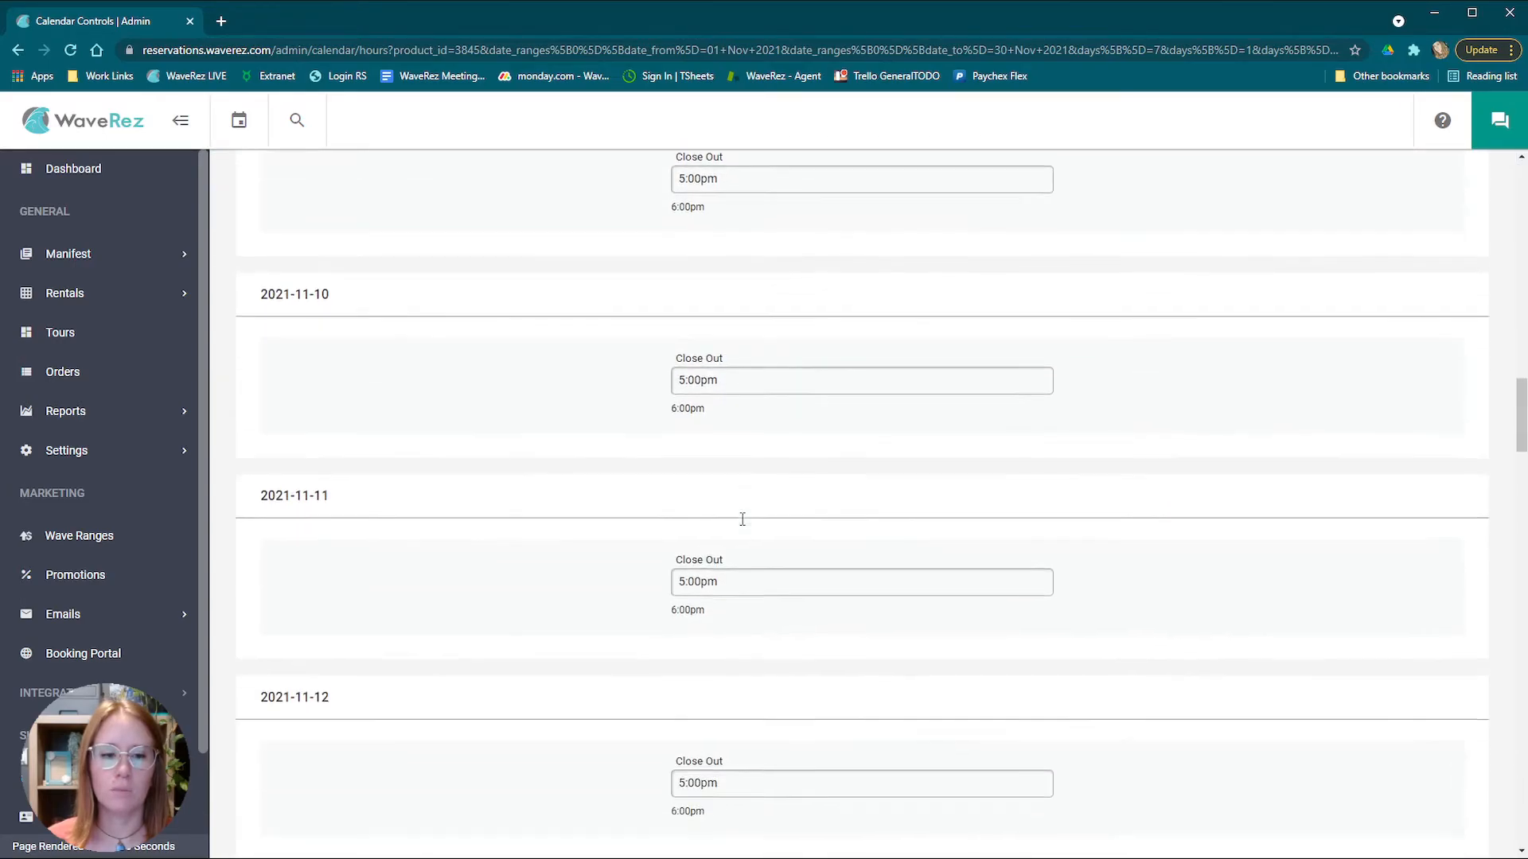
scroll(745, 528, up, 20)
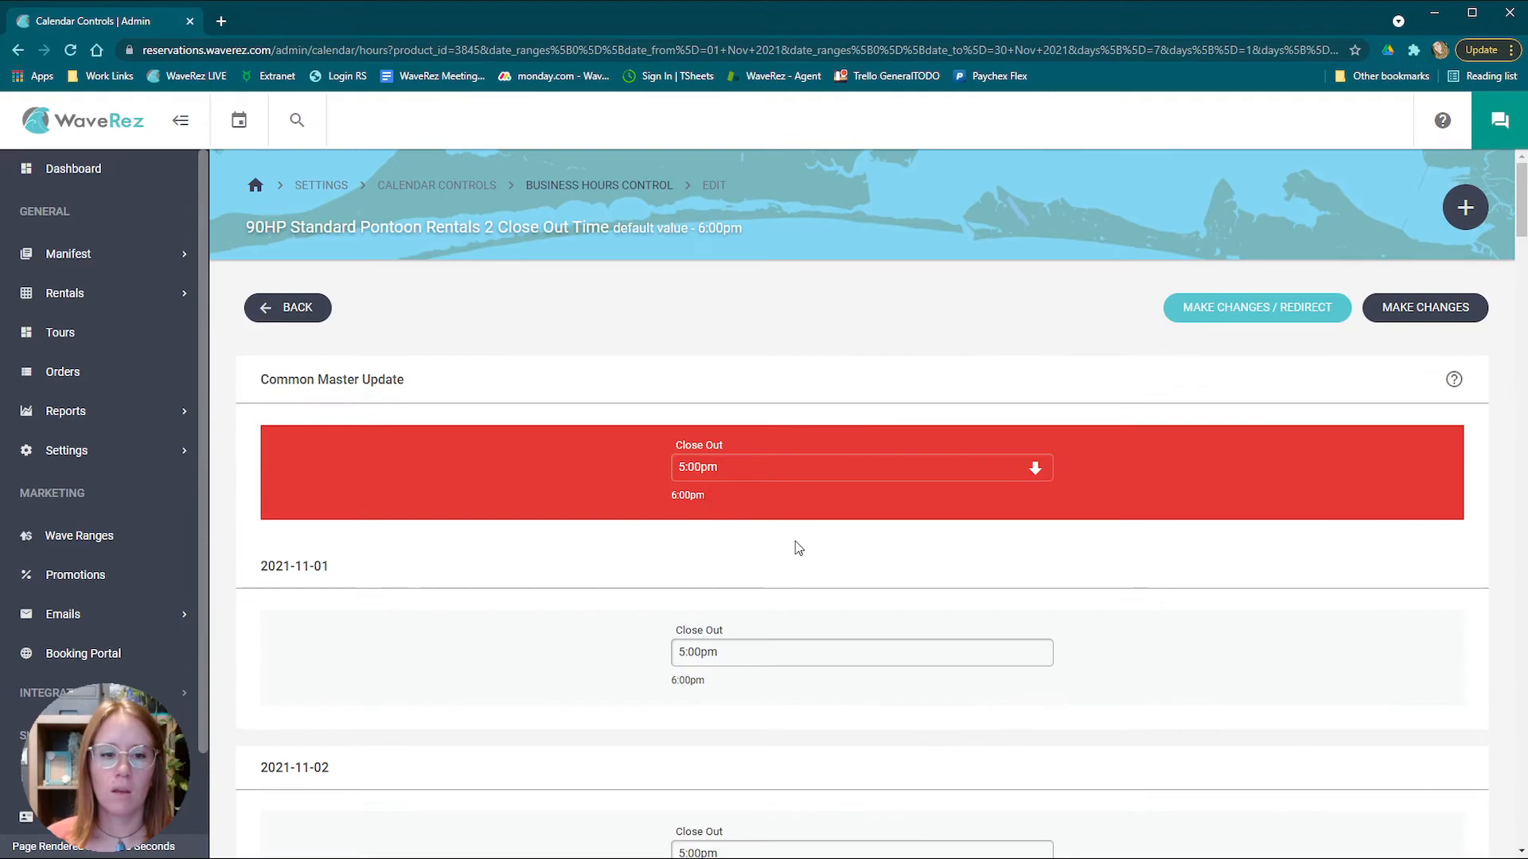
click(1309, 305)
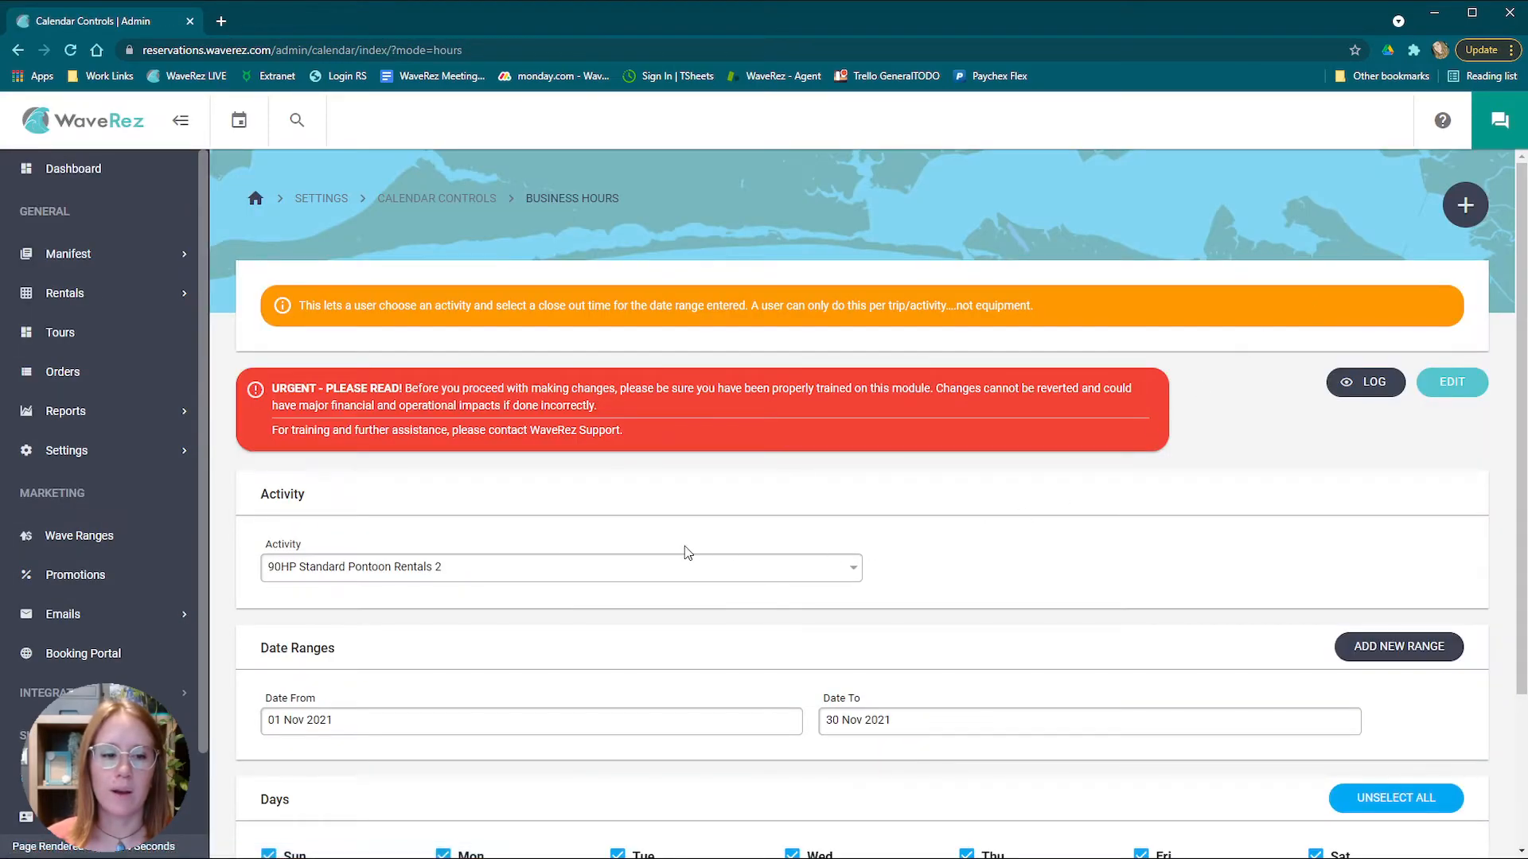
Check the selected activity, date range and days, then open the rentals matrix for November 9, 2021
scroll(629, 559, down, 3)
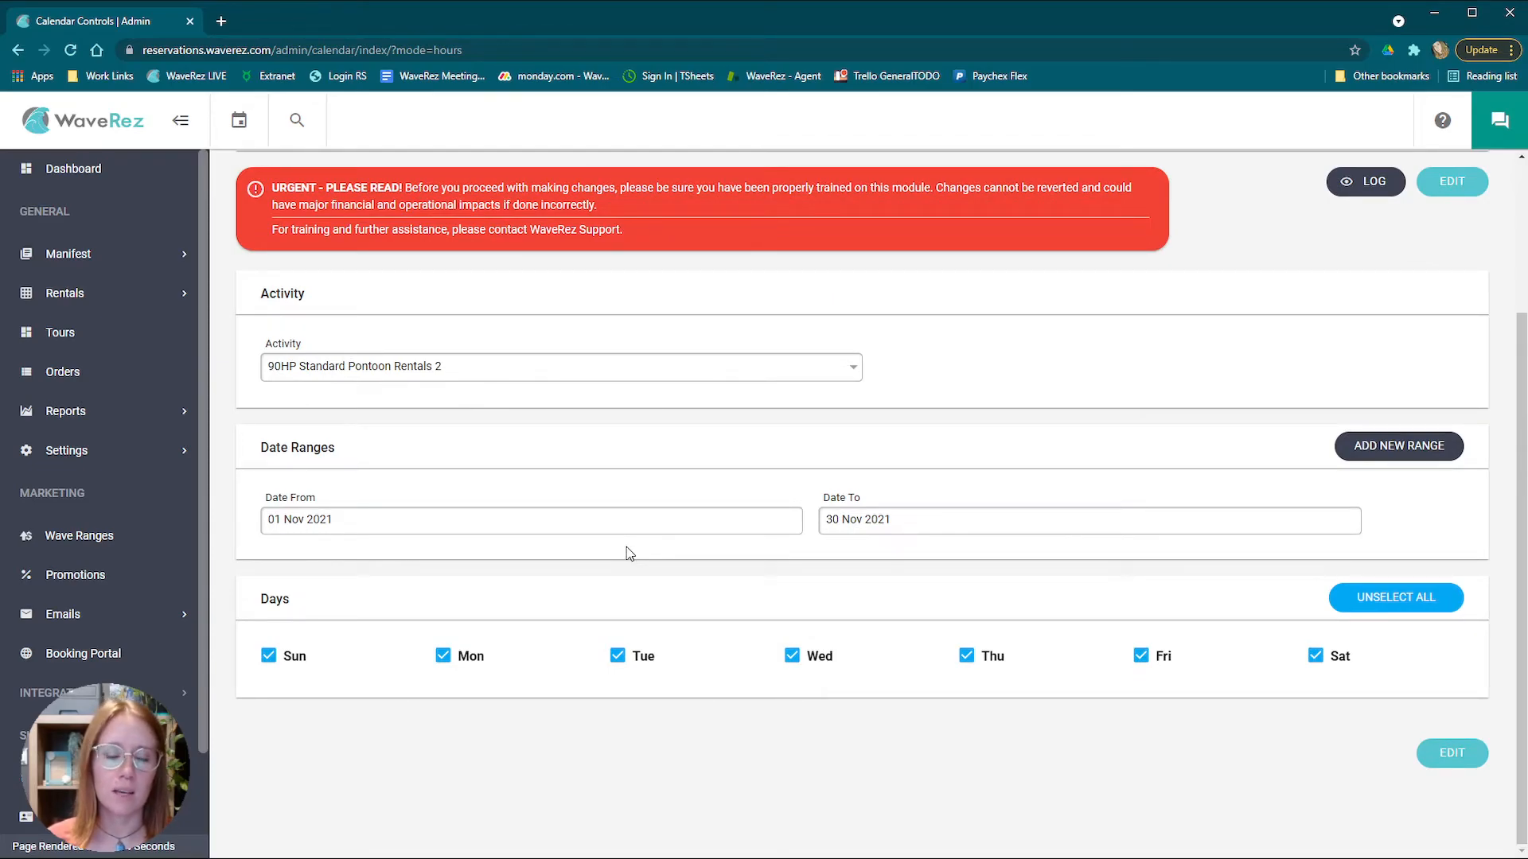
scroll(504, 511, up, 3)
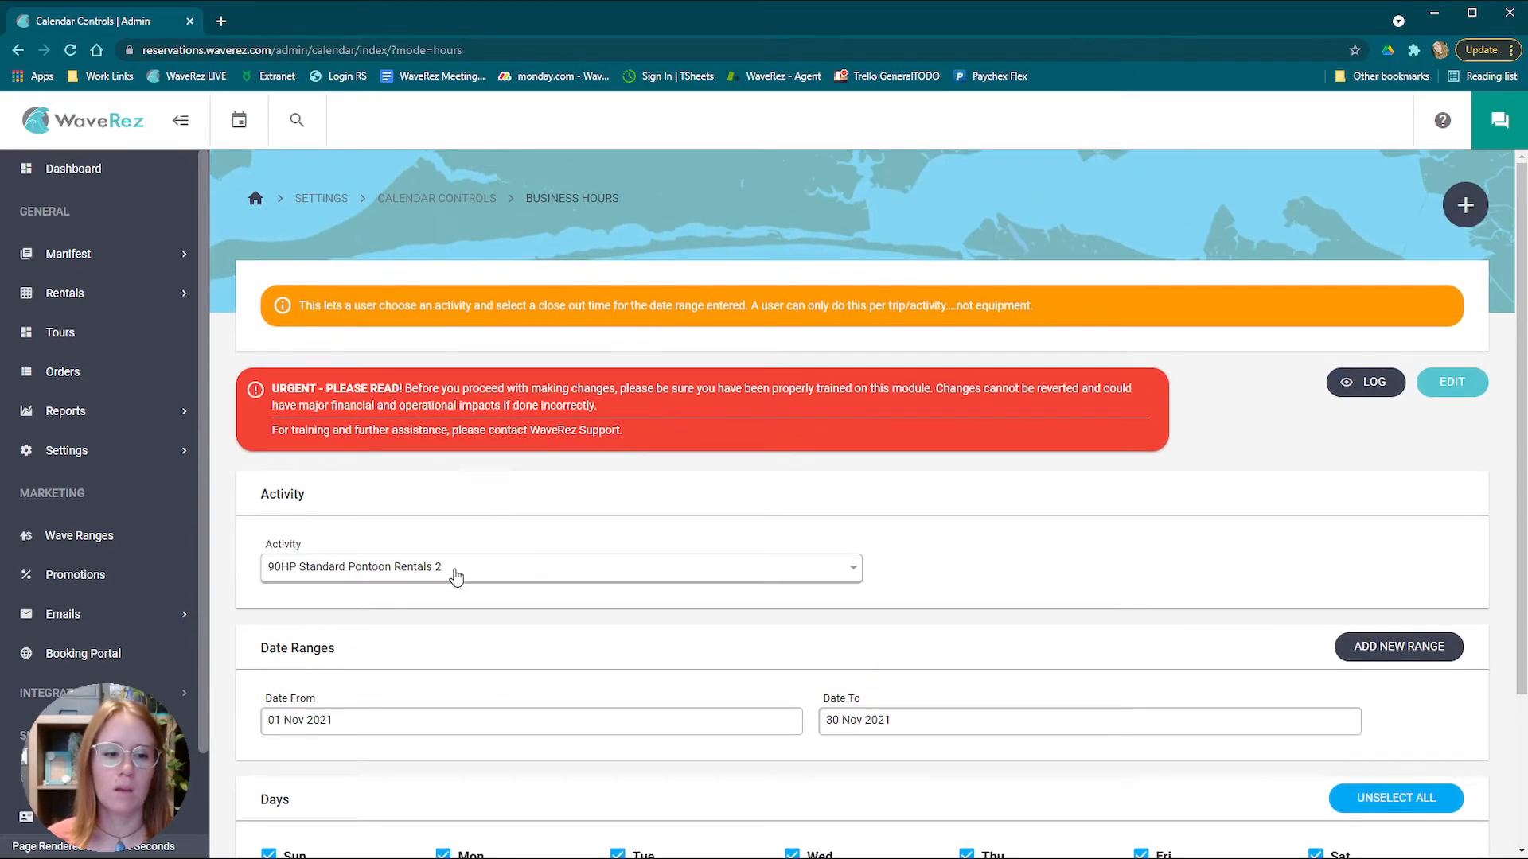
scroll(446, 589, down, 3)
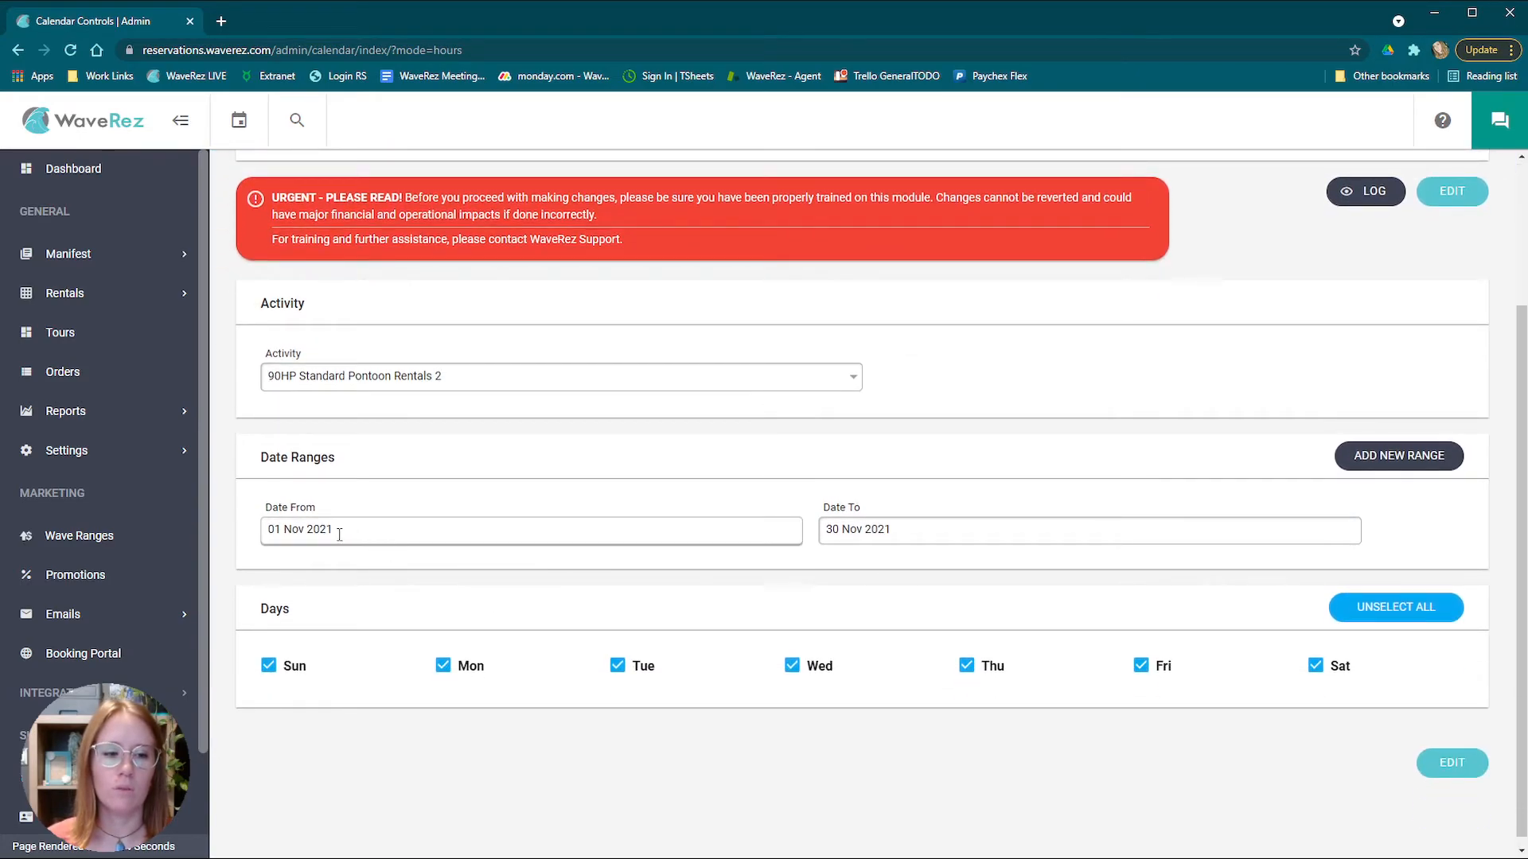
scroll(339, 535, up, 3)
click(239, 121)
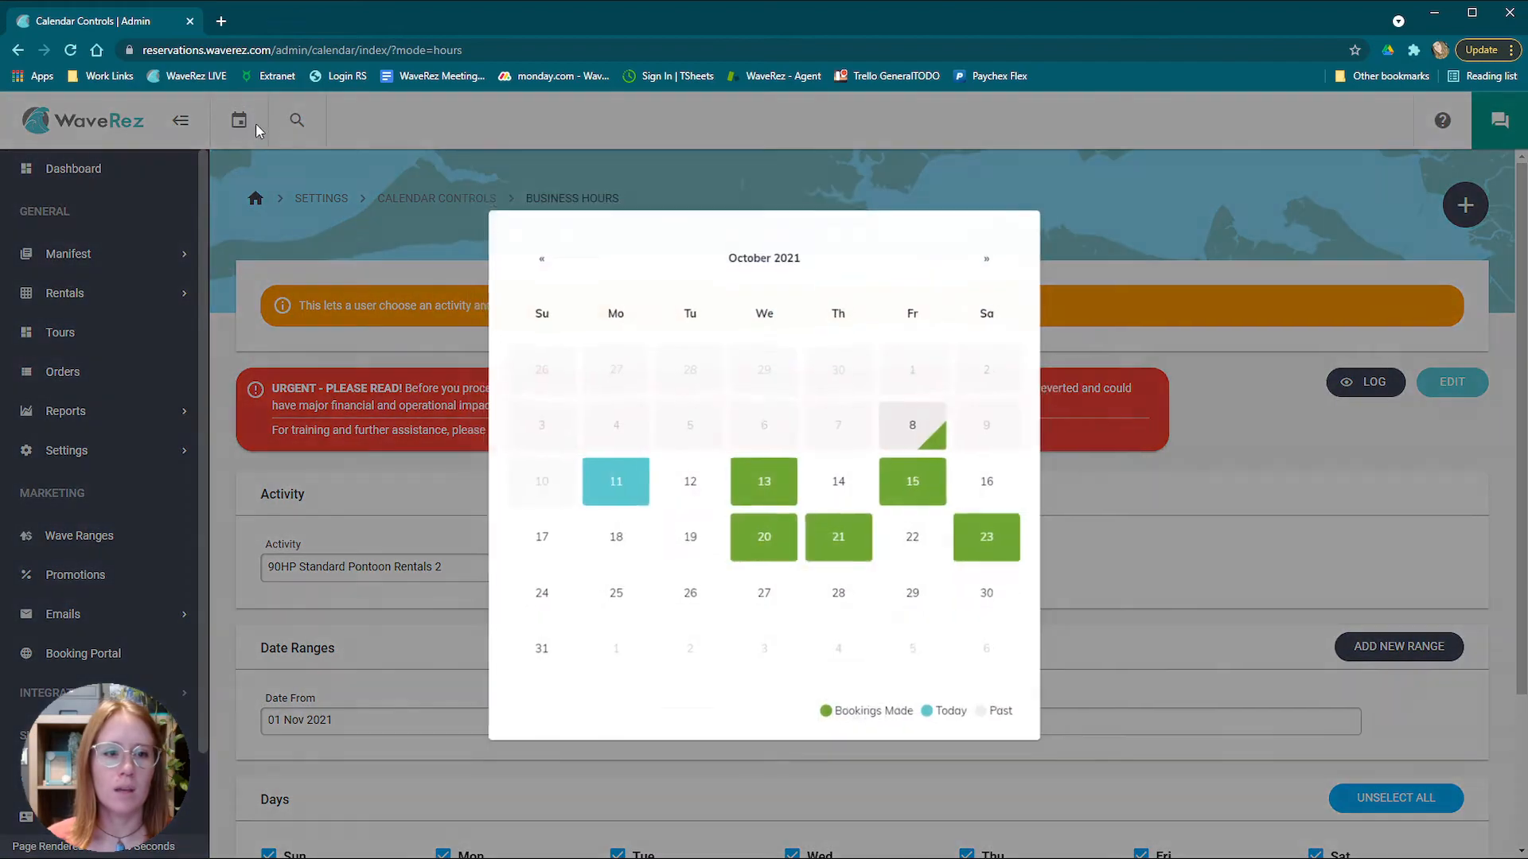
click(996, 254)
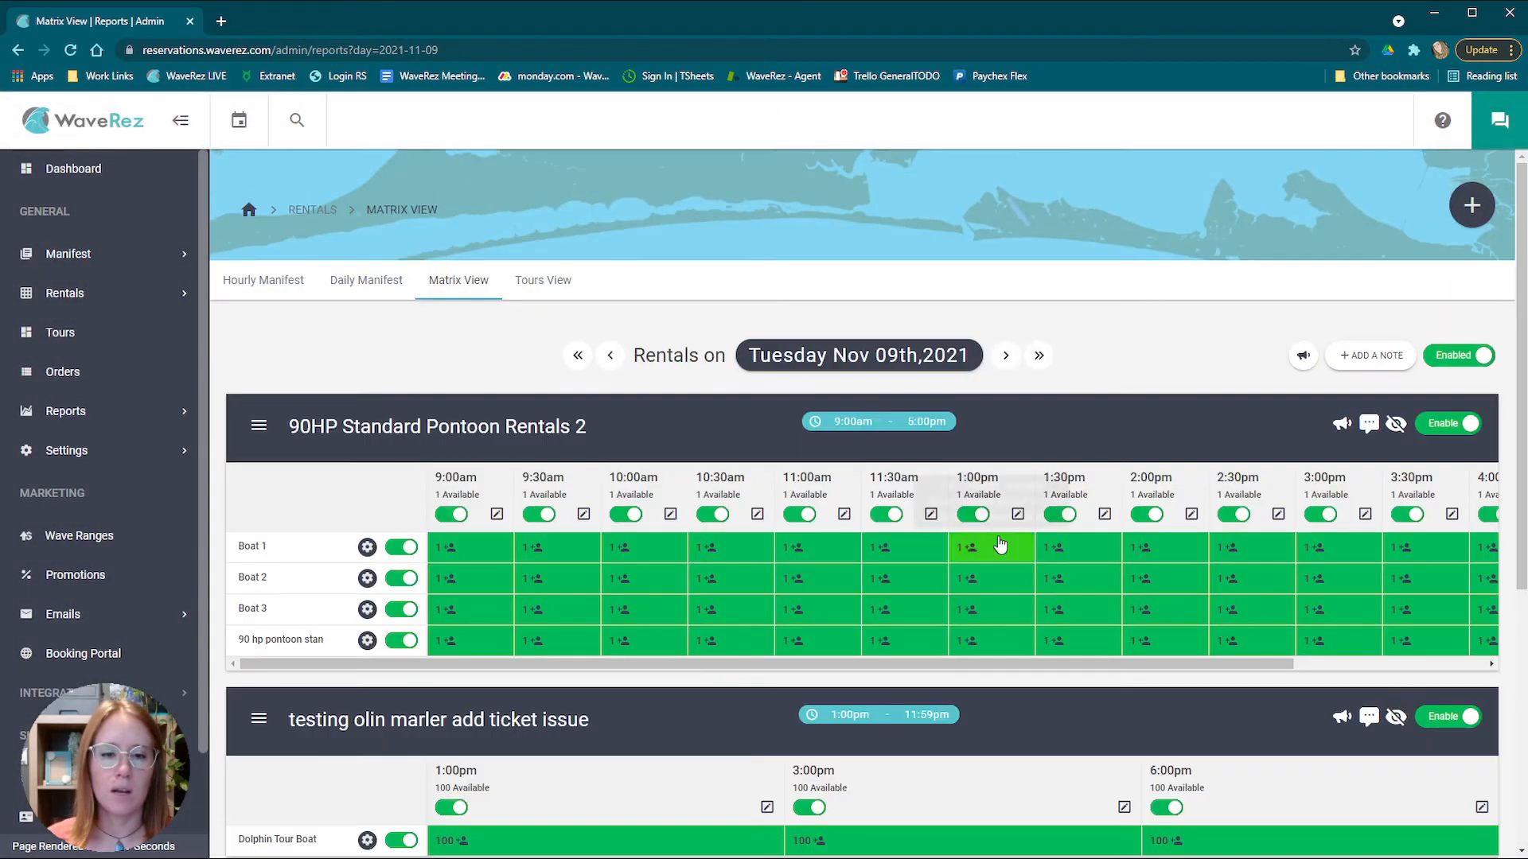
Check the close out time and the late-afternoon slot availability of 90HP Standard Pontoon Rentals 2 in the matrix
scroll(1018, 534, down, 2)
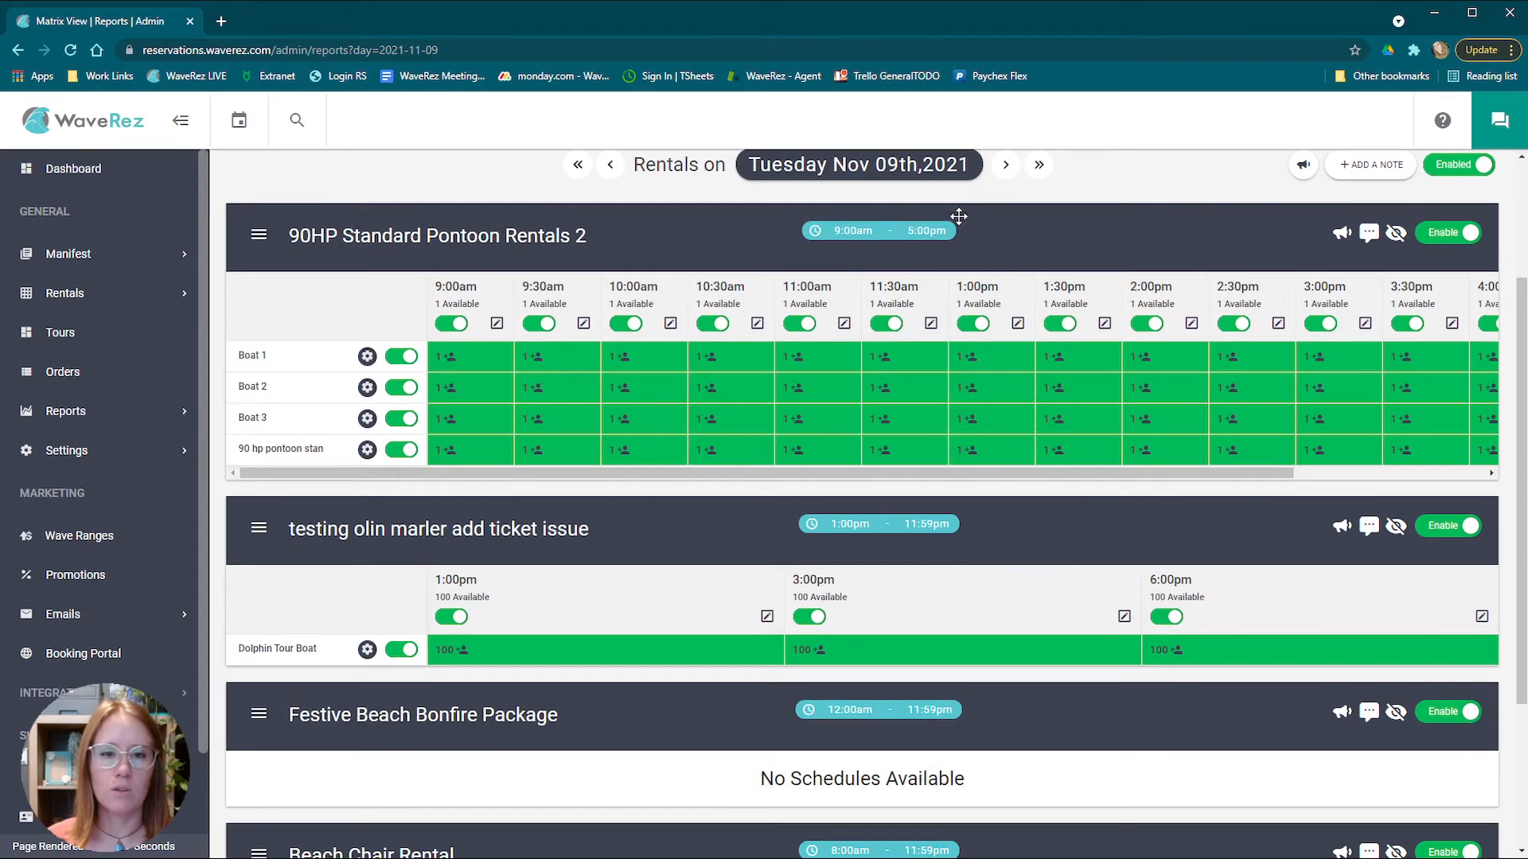
drag(1020, 474, 1352, 449)
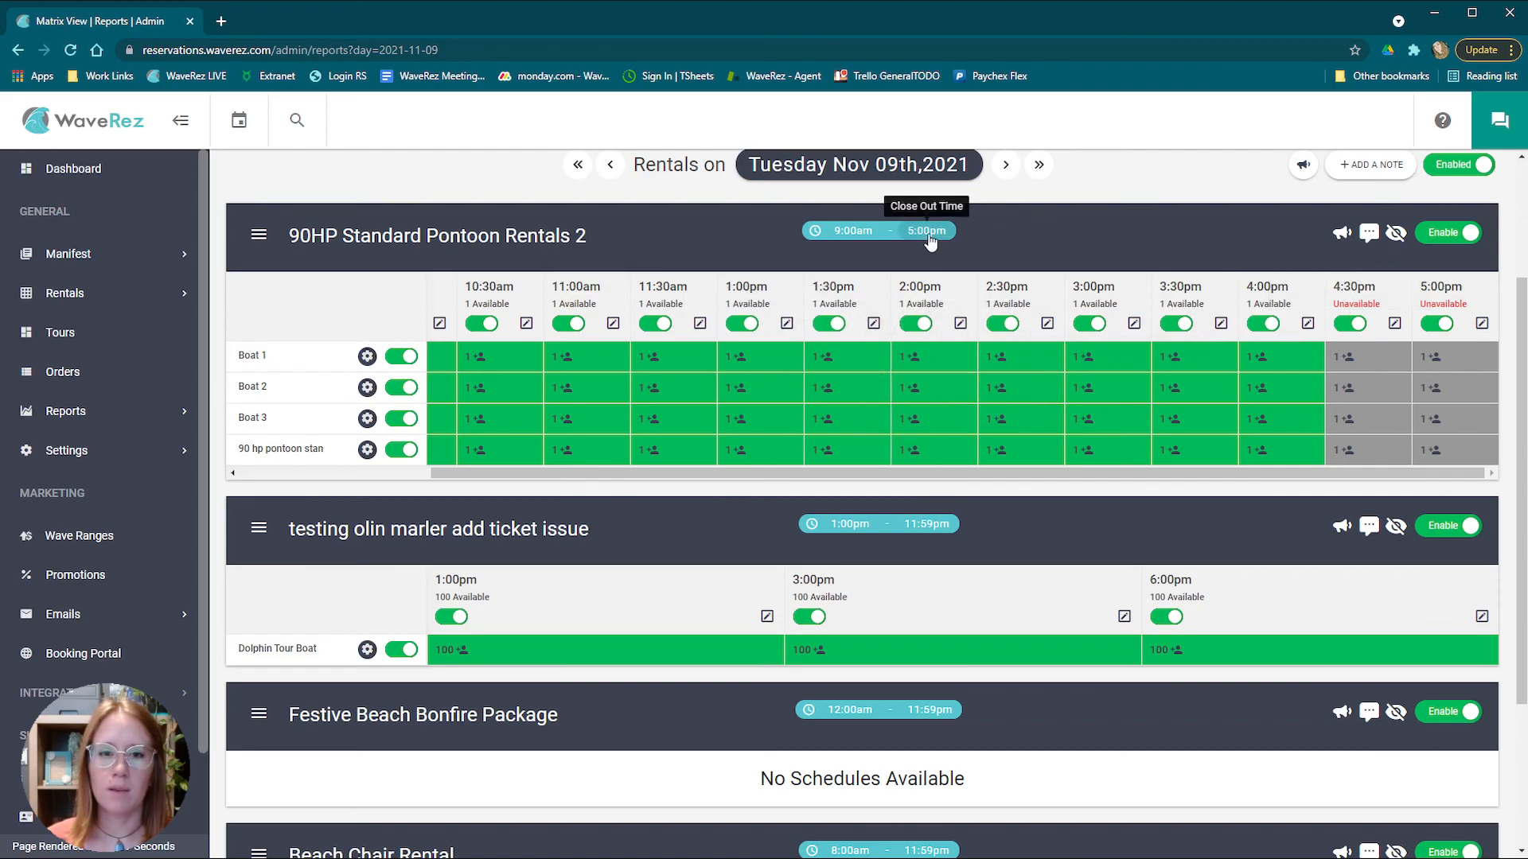
scroll(1076, 257, up, 2)
scroll(1073, 256, up, 1)
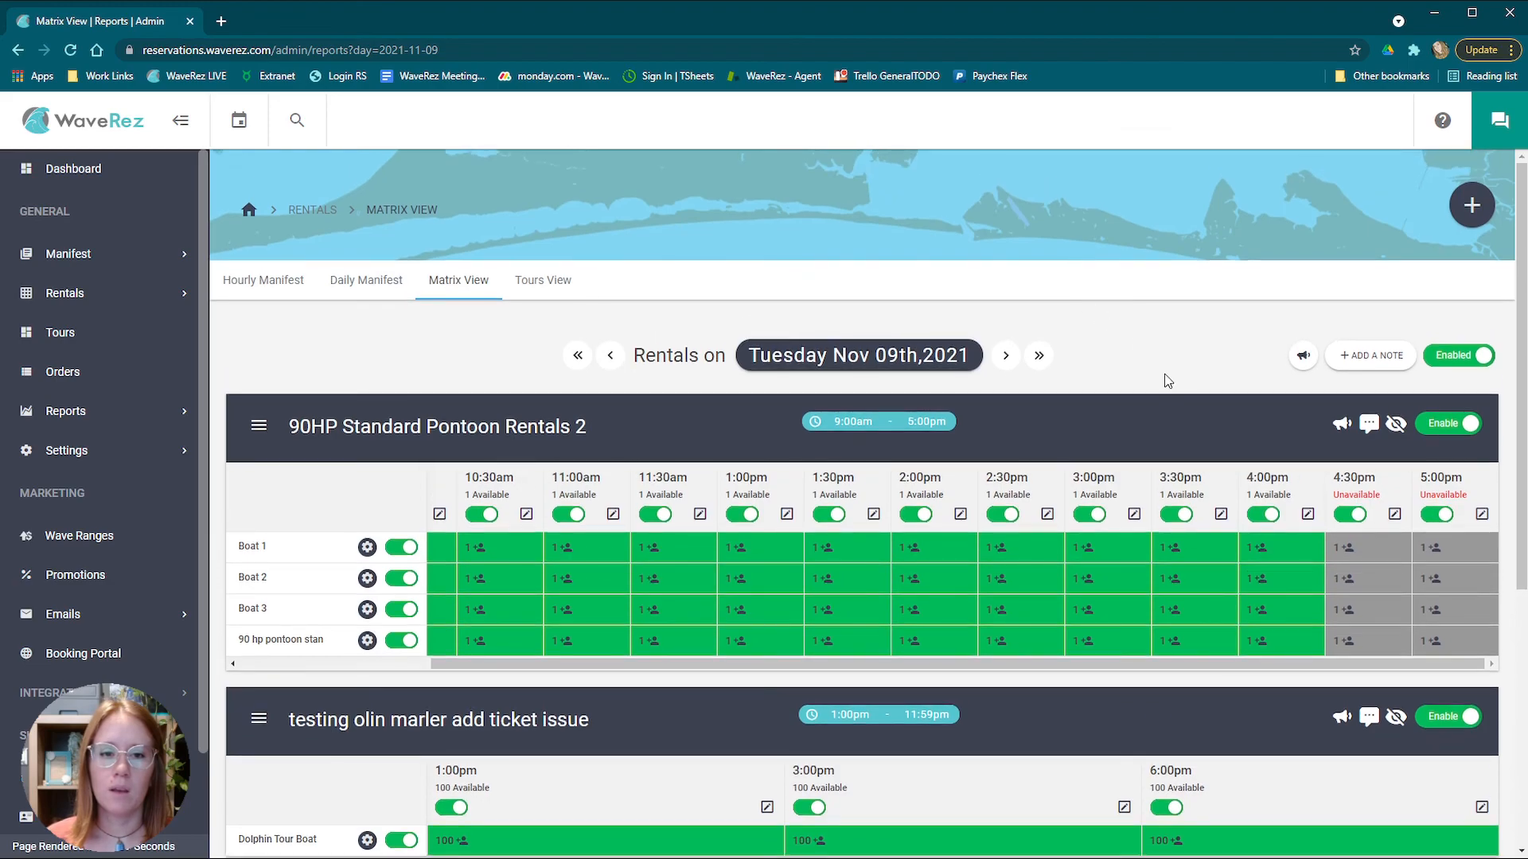